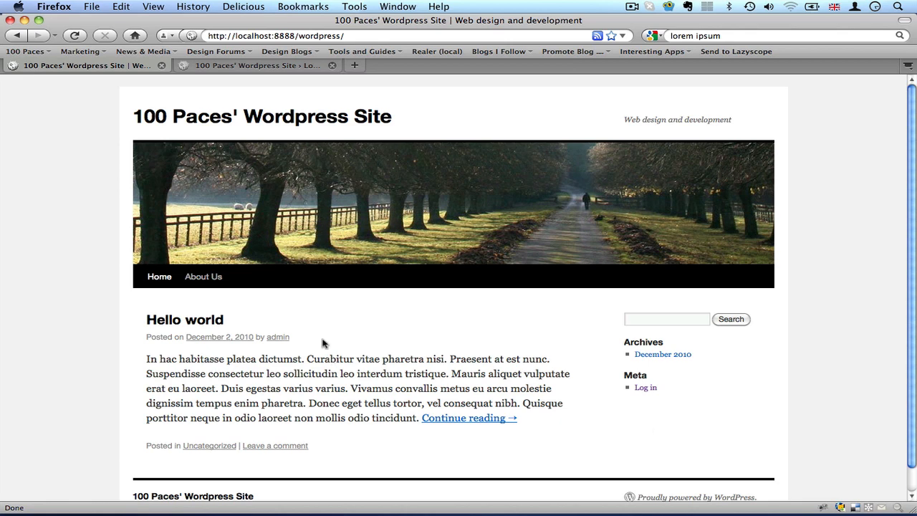
pyautogui.scroll(-1, 387, 354)
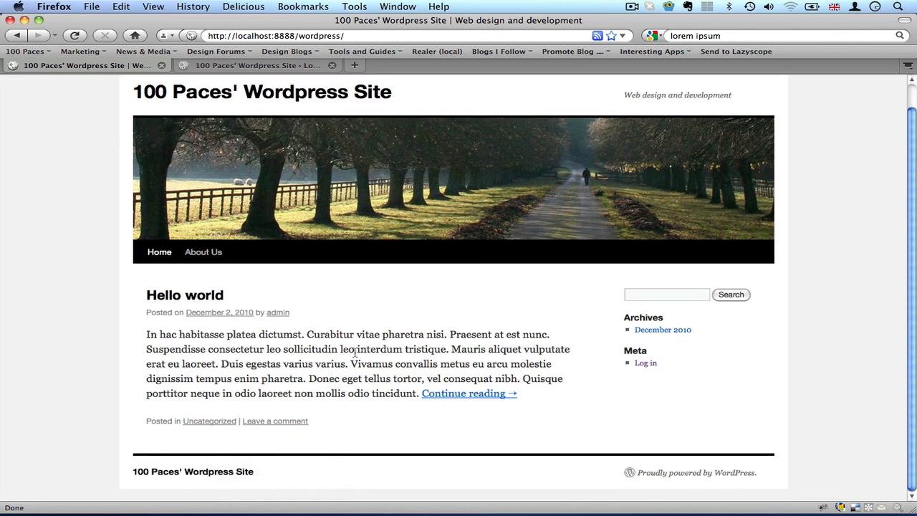
pyautogui.scroll(1, 474, 354)
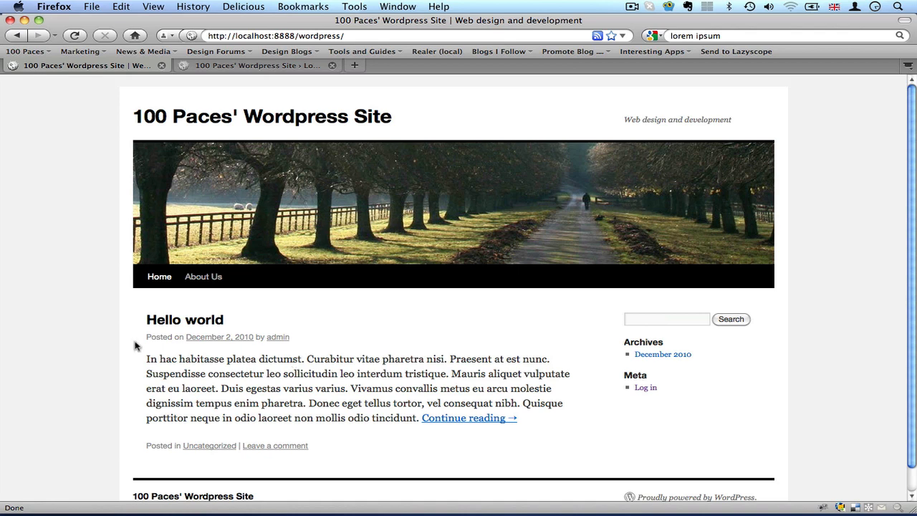
pyautogui.scroll(-1, 133, 342)
pyautogui.scroll(1, 133, 342)
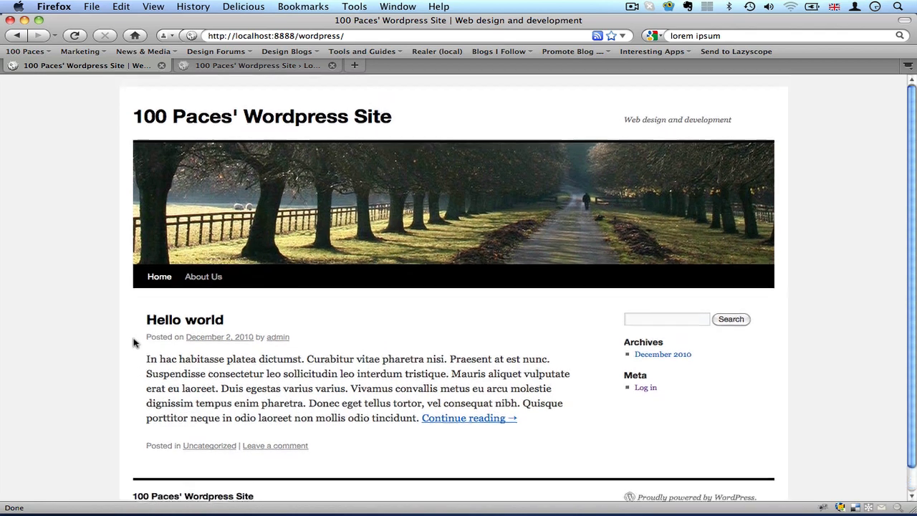
# Log in to the WordPress dashboard in the other browser tab with the admin username and the account password.
pyautogui.click(222, 69)
pyautogui.click(411, 224)
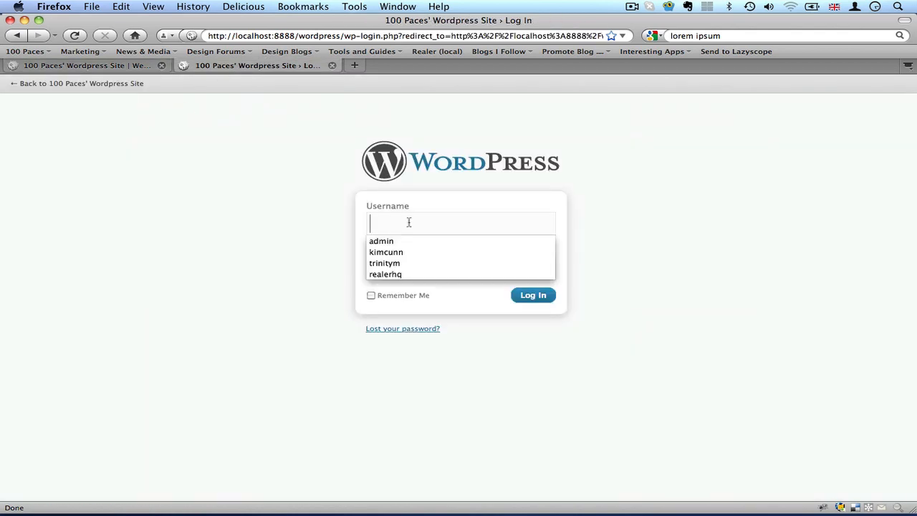
pyautogui.write('ad')
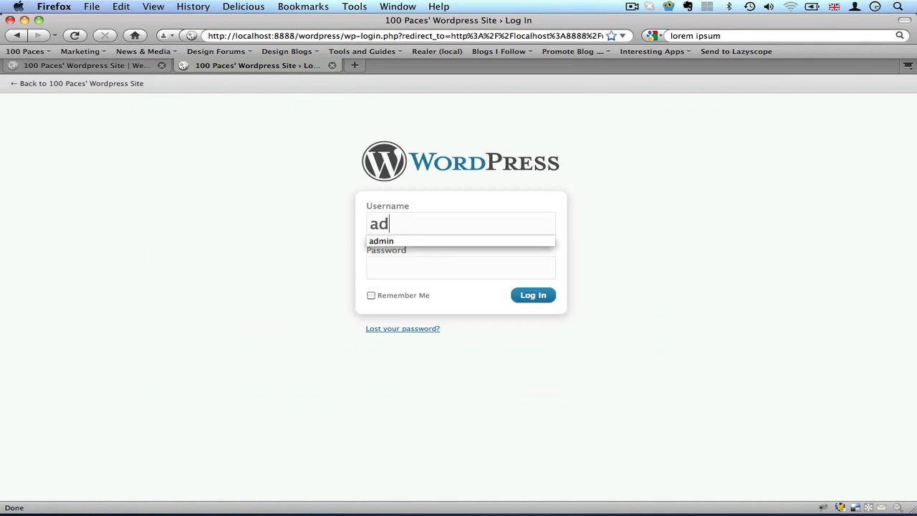
pyautogui.press('Down')
pyautogui.press('Return')
pyautogui.press('Tab')
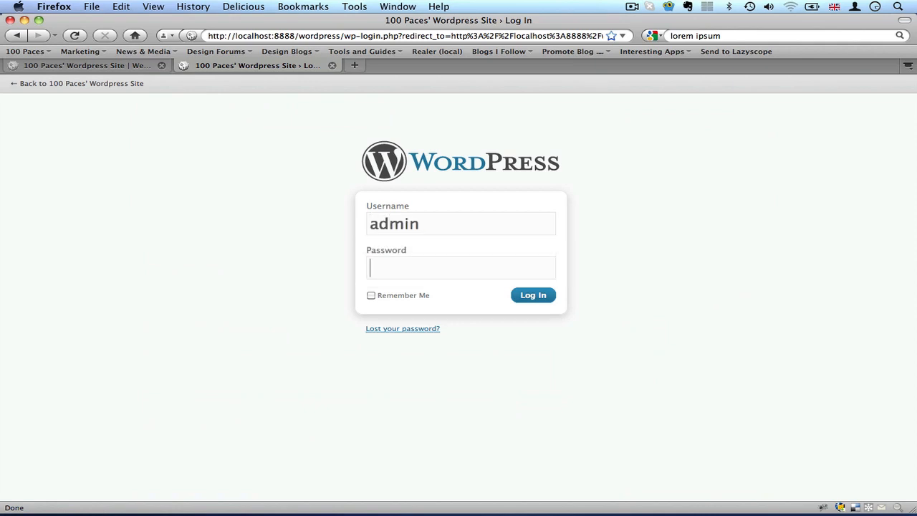
pyautogui.write('admin')
pyautogui.press('Return')
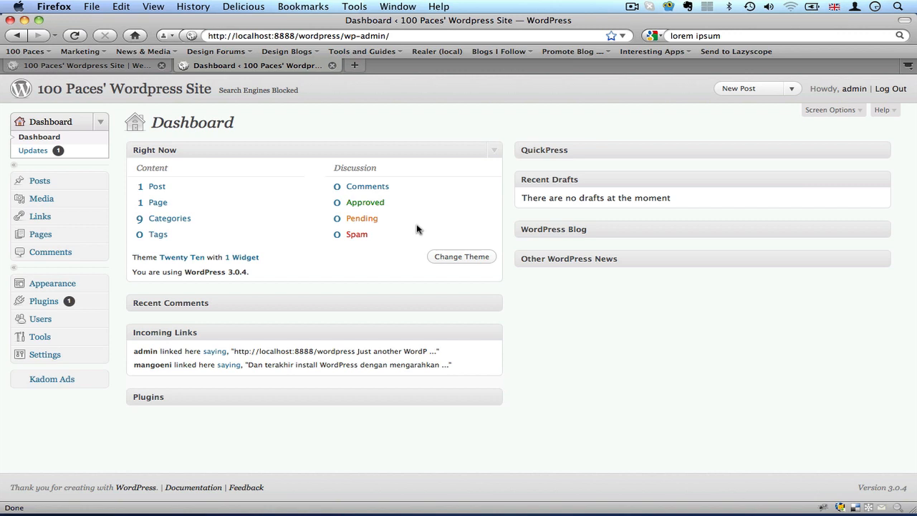
# Expand the Recent Comments box on the dashboard, and collapse and re-expand the Right Now box.
pyautogui.click(493, 150)
pyautogui.click(496, 180)
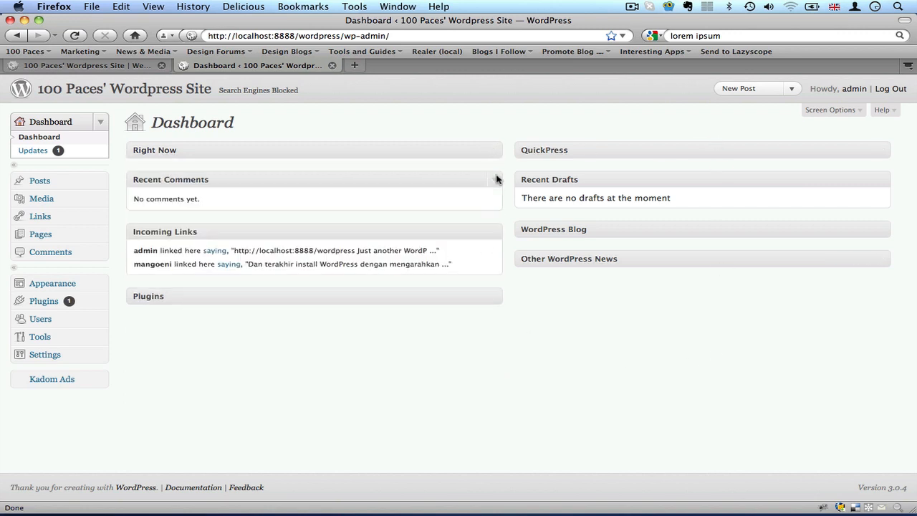
pyautogui.click(494, 150)
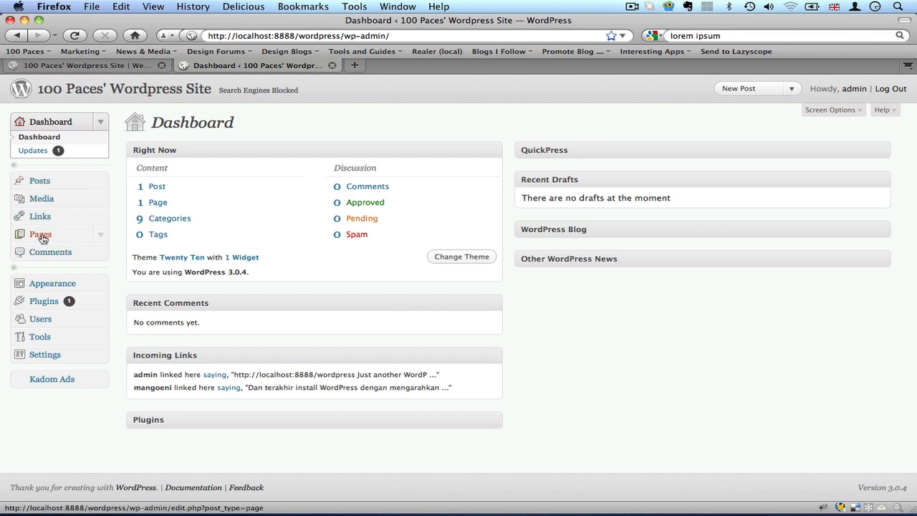
# Expand the Posts and Pages sections of the admin navigation and open the list of all pages.
pyautogui.click(100, 180)
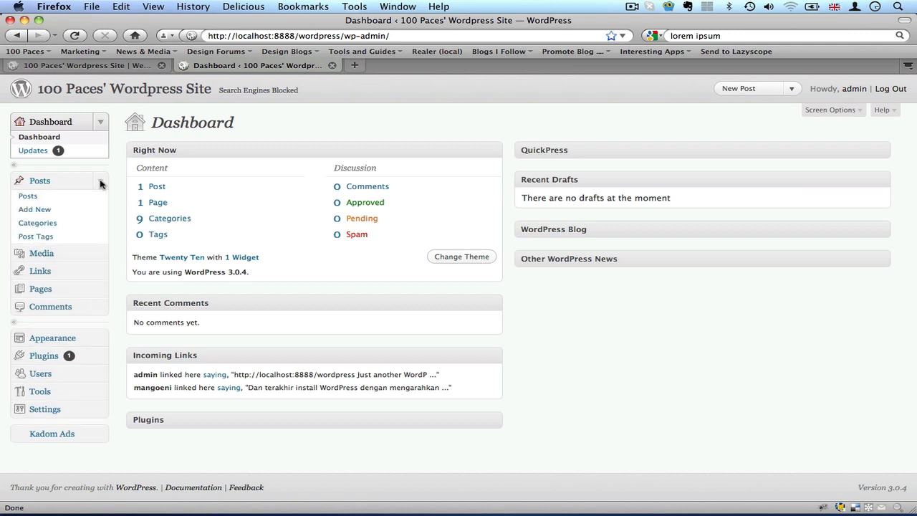
pyautogui.click(100, 290)
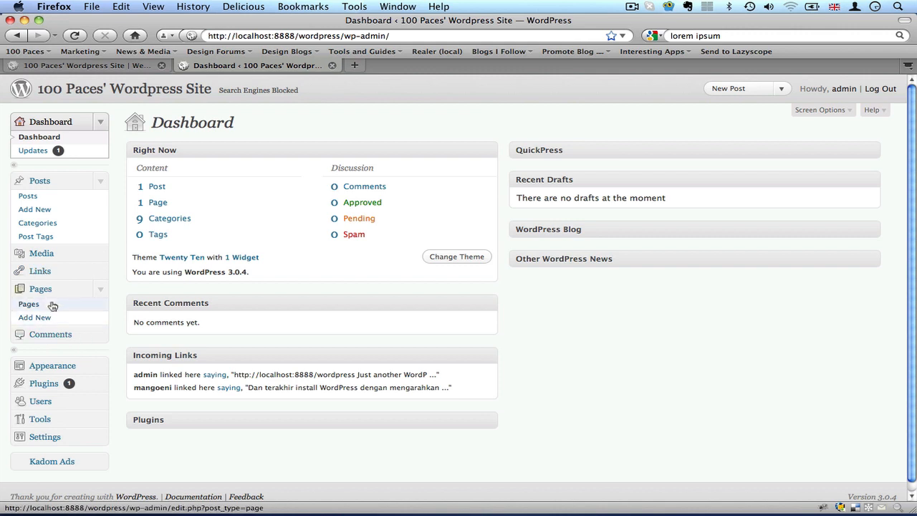
pyautogui.click(29, 304)
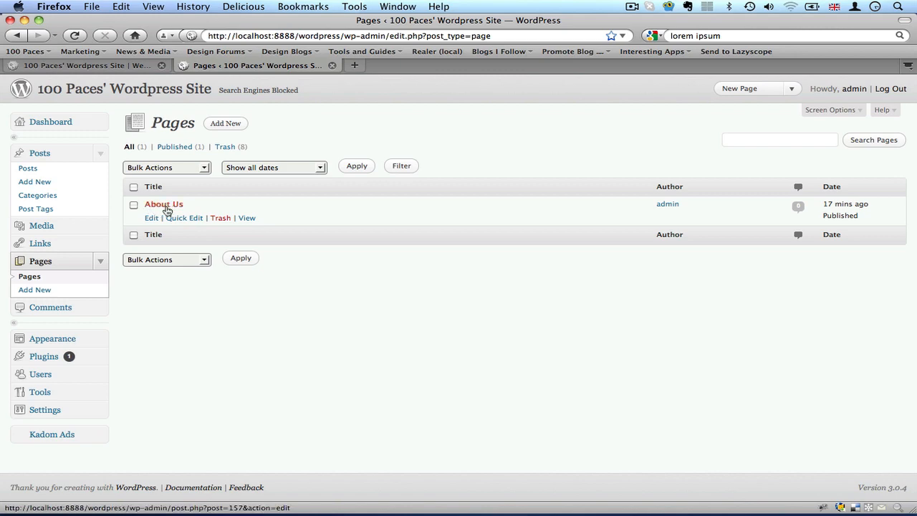
# Look at the public home page, return to the page list and open the About Us page for editing.
pyautogui.click(97, 66)
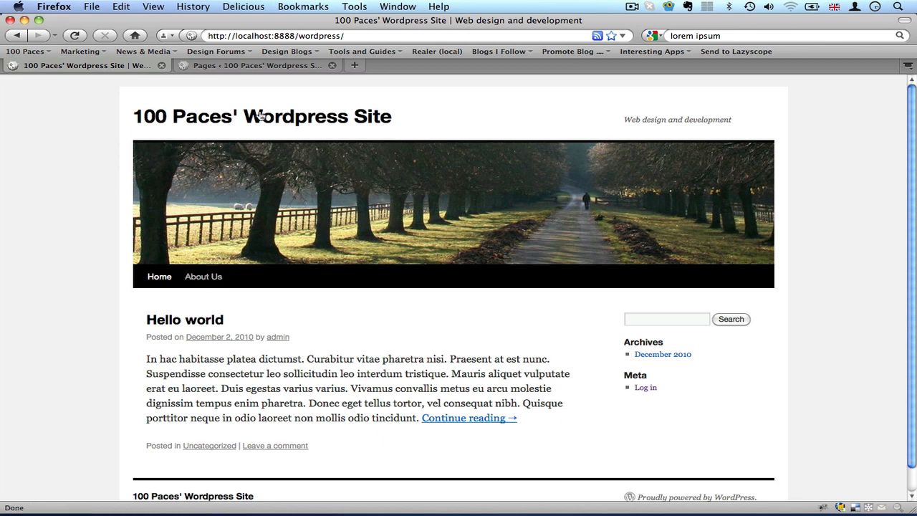
pyautogui.click(255, 66)
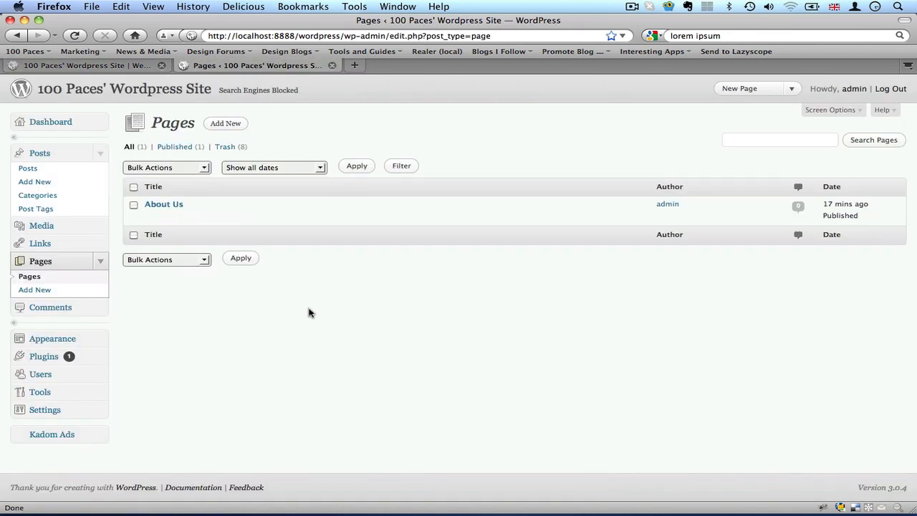
pyautogui.moveTo(175, 208)
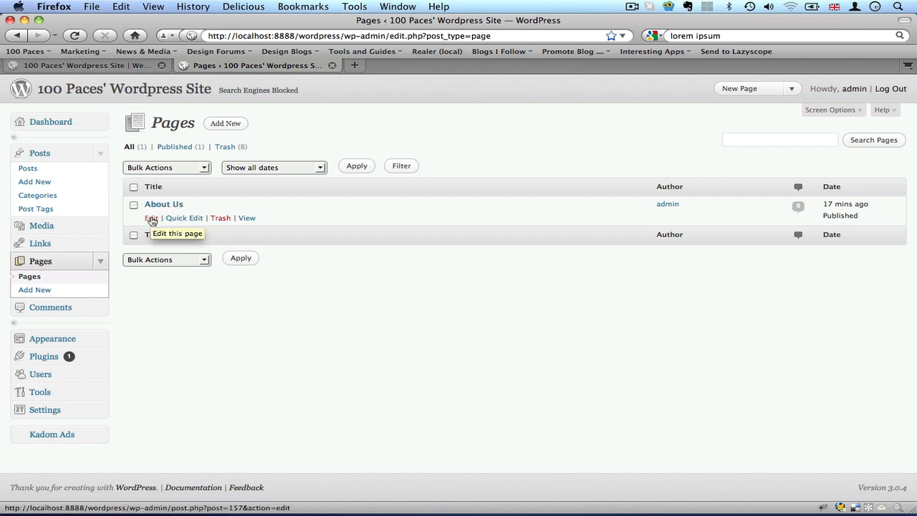
pyautogui.click(152, 219)
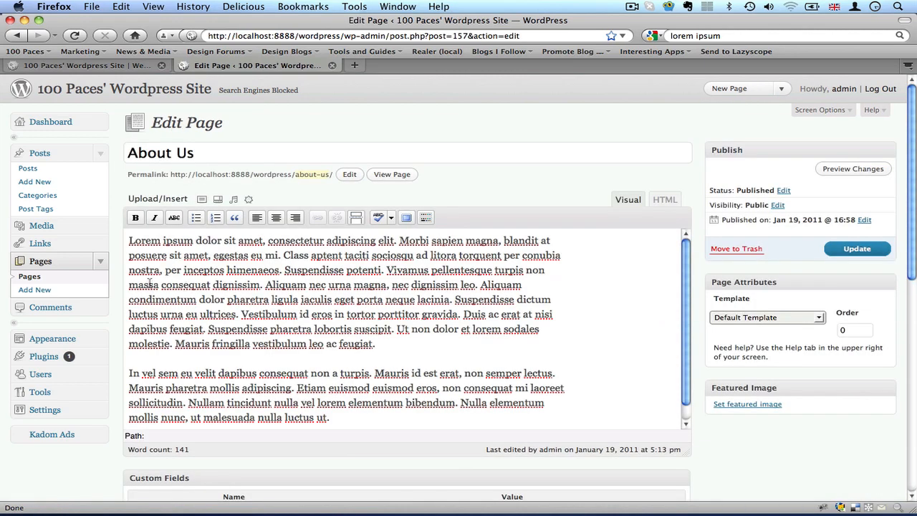
# Split "Lorem ipsum" off the first paragraph as its own line and start the following text with a capital "Dolor".
pyautogui.moveTo(129, 240); pyautogui.dragTo(331, 422)
pyautogui.click(260, 299)
pyautogui.click(199, 240)
pyautogui.press('BackSpace')
pyautogui.press('Return')
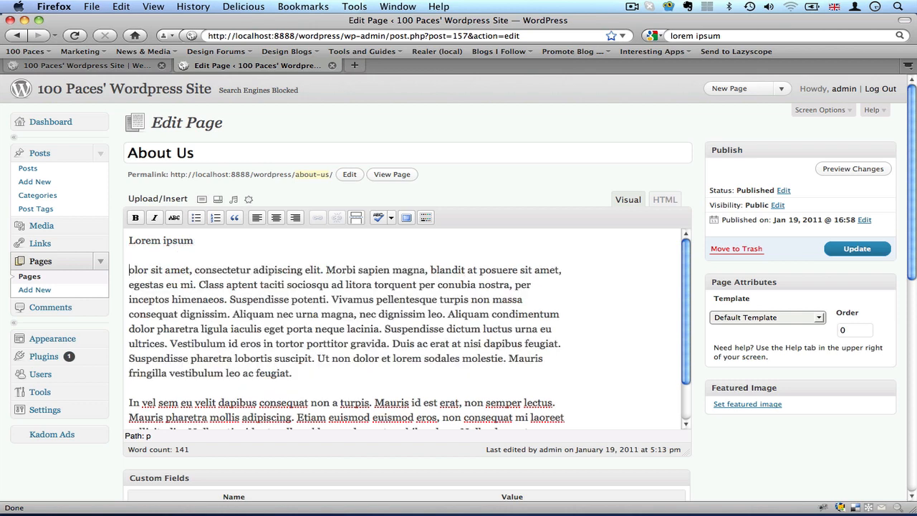
pyautogui.write('D')
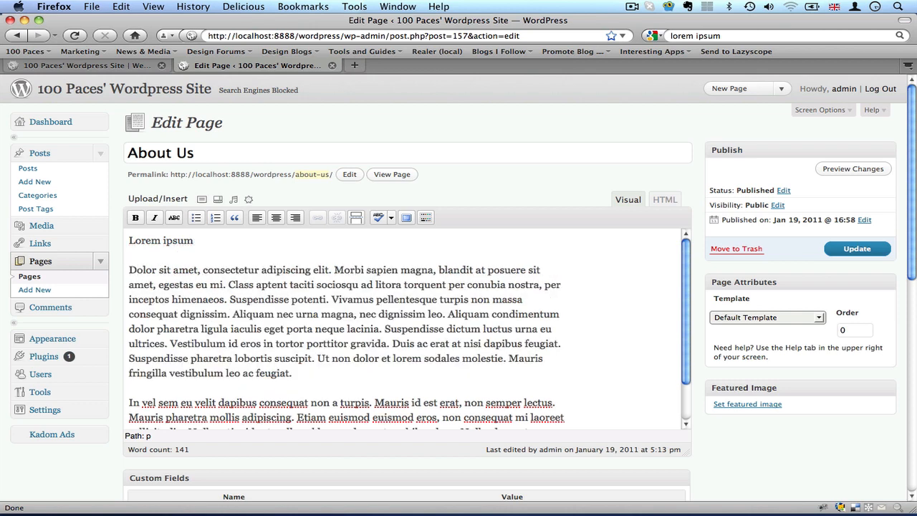
# Show the editor's Kitchen Sink formatting row and format the "Lorem ipsum" line as Heading 1.
pyautogui.tripleClick(164, 241)
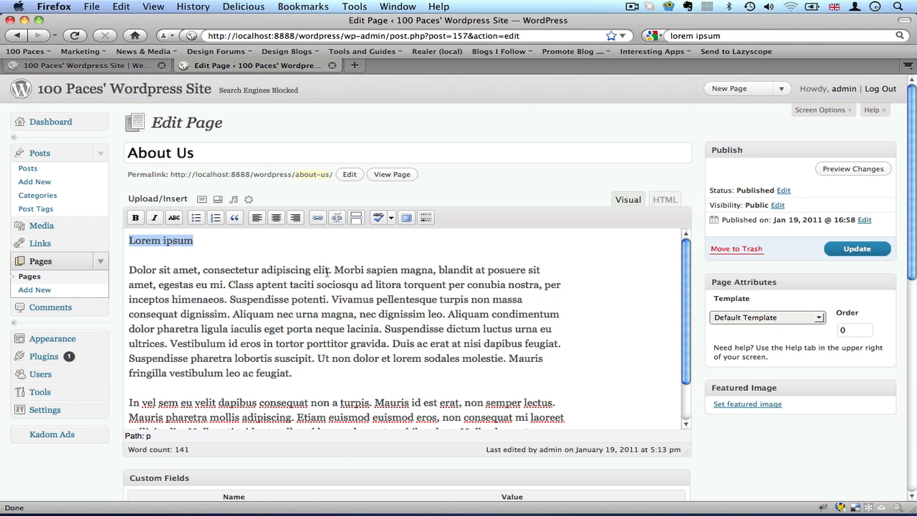
pyautogui.click(426, 219)
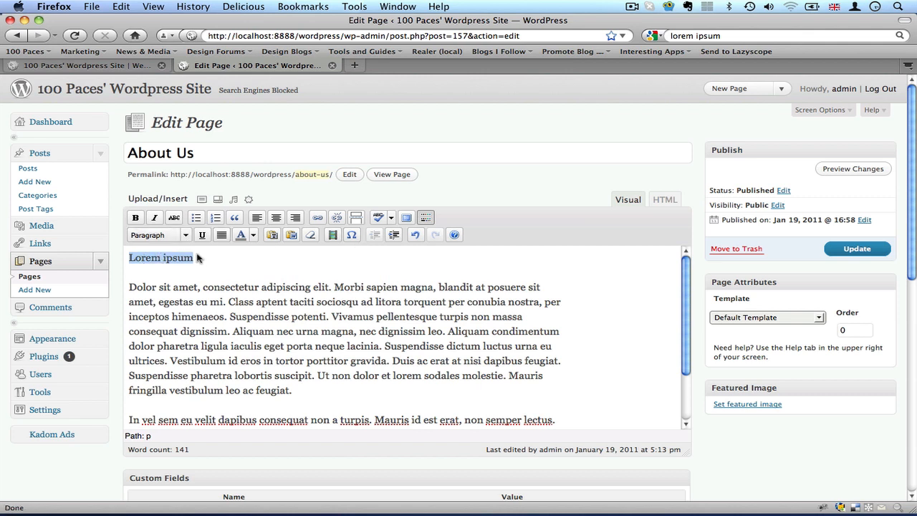
pyautogui.click(186, 238)
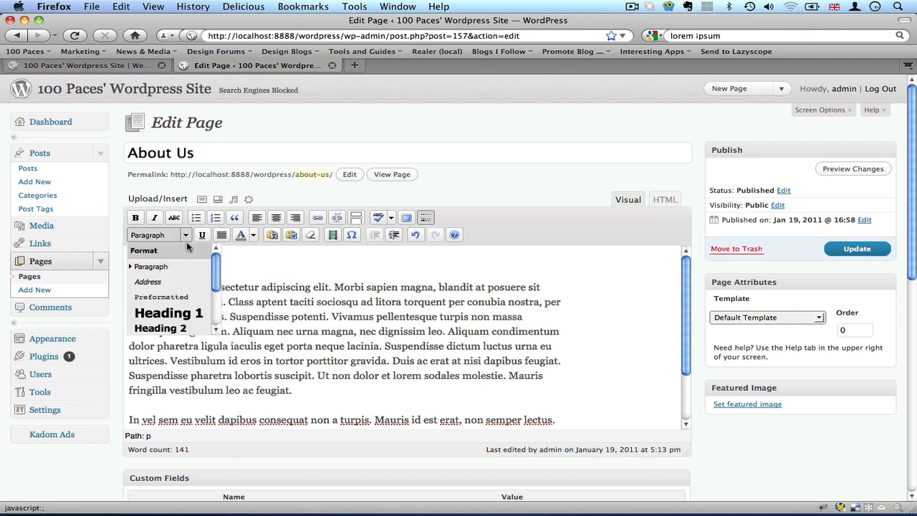
pyautogui.click(184, 320)
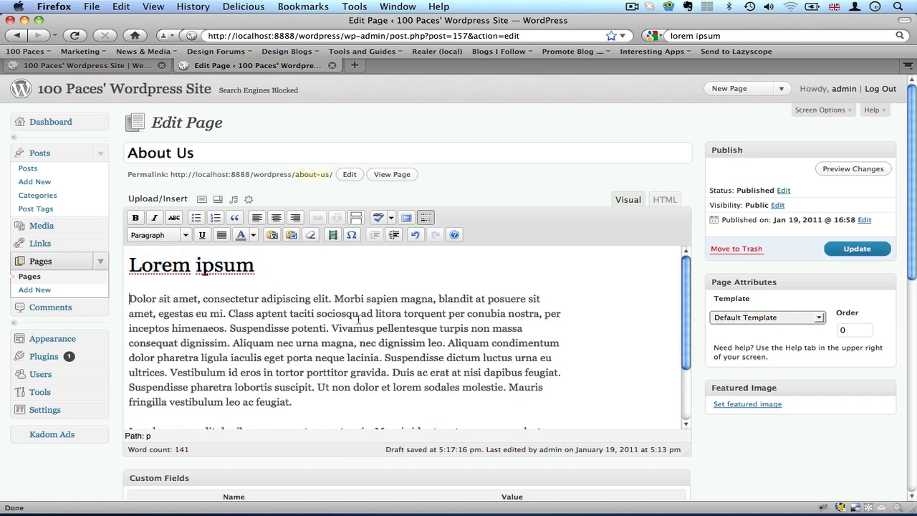
# Separate "Aliquam nec urna magna" into its own paragraph and start the text after it with "Dec dignissim leo".
pyautogui.scroll(-1, 358, 318)
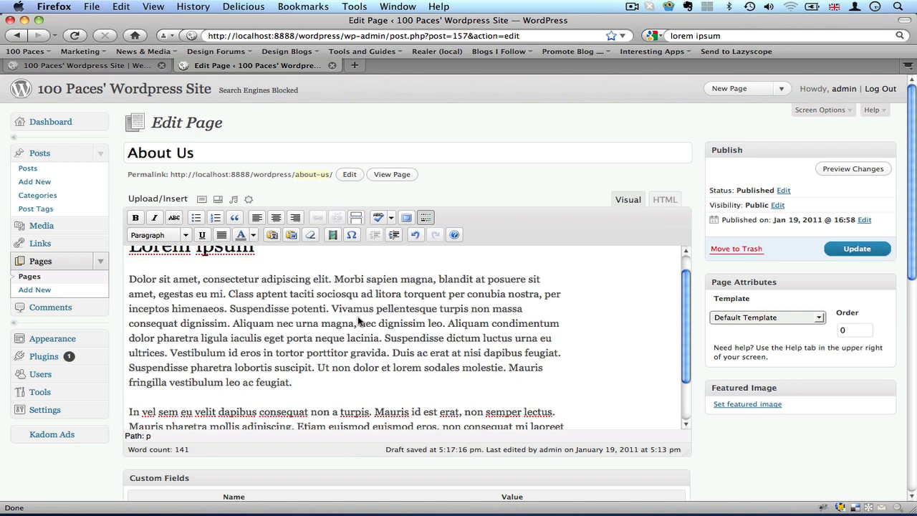
pyautogui.click(233, 324)
pyautogui.press('Return')
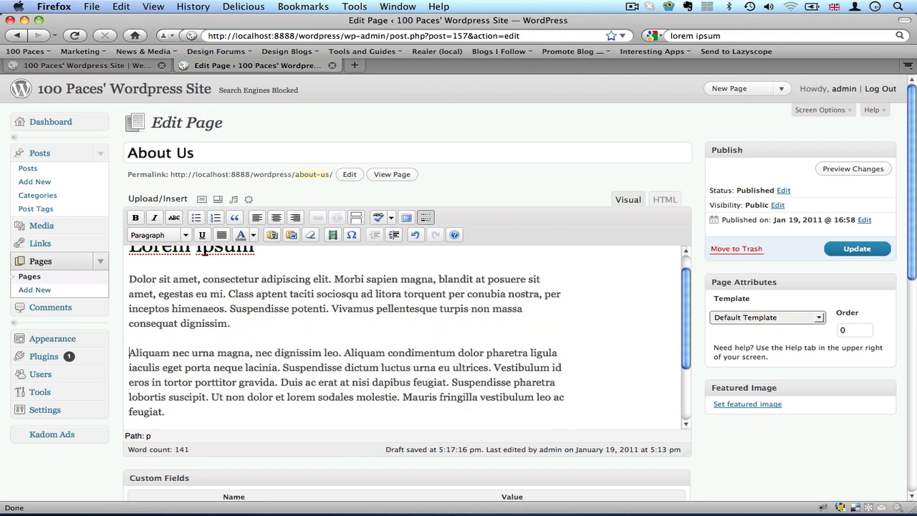
pyautogui.click(261, 353)
pyautogui.press('Return')
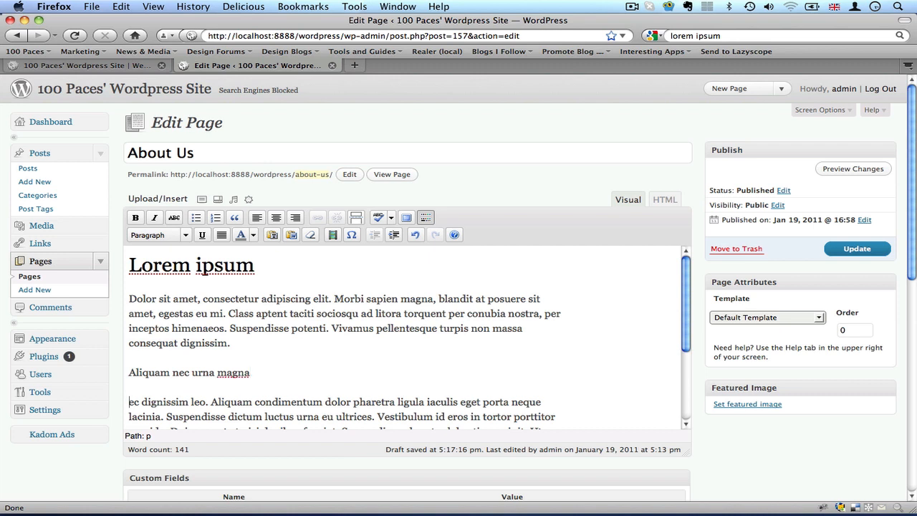
pyautogui.write('D')
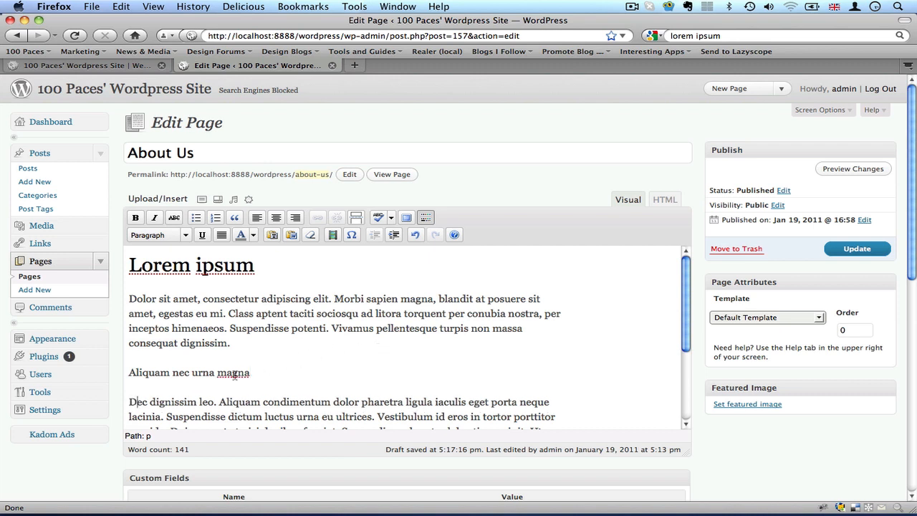
# Format the "Aliquam nec urna magna" line as Heading 2 and check the formats of both headings.
pyautogui.tripleClick(233, 373)
pyautogui.click(184, 235)
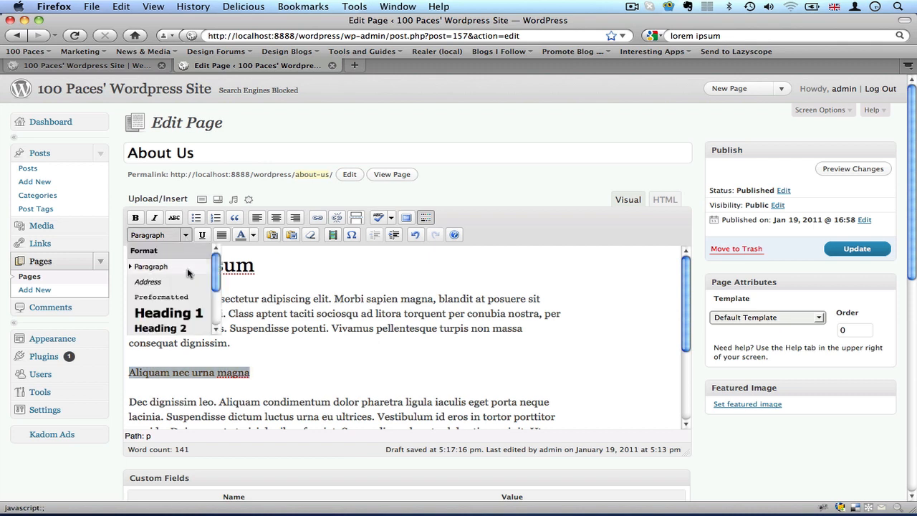
pyautogui.click(184, 329)
pyautogui.click(271, 354)
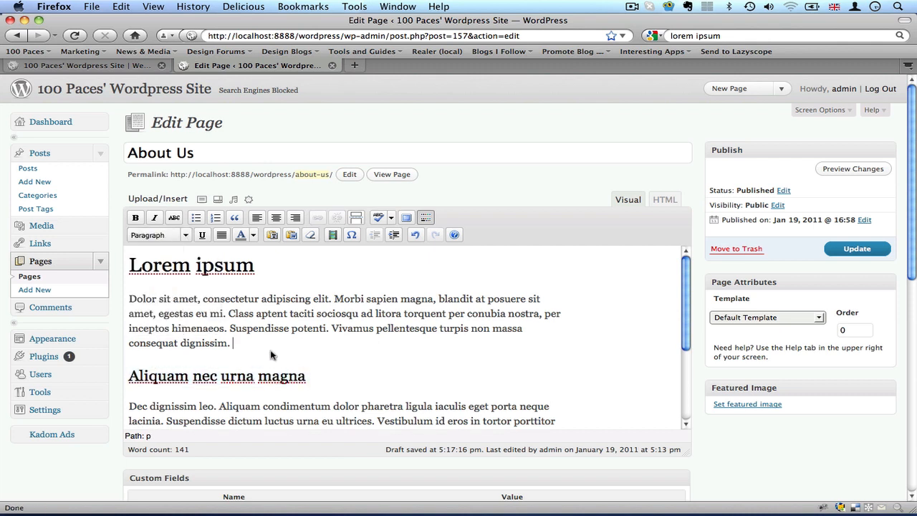
pyautogui.tripleClick(217, 267)
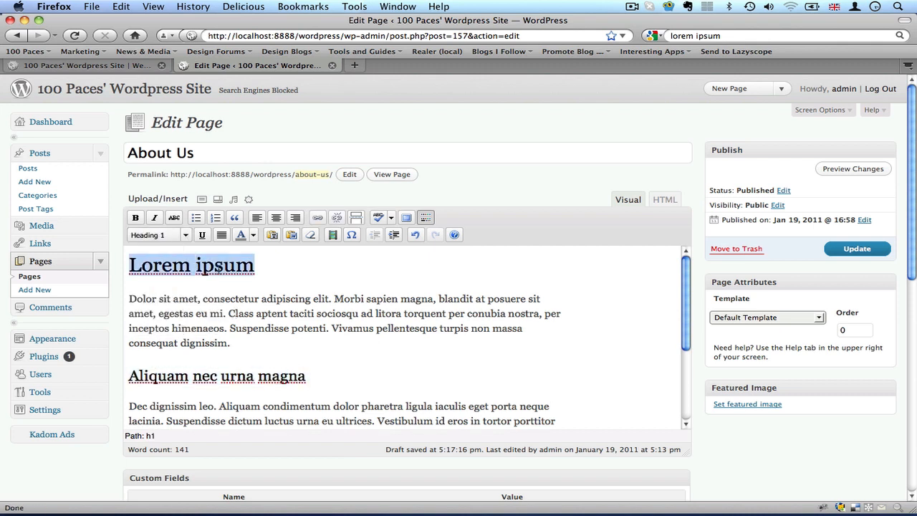
pyautogui.tripleClick(205, 378)
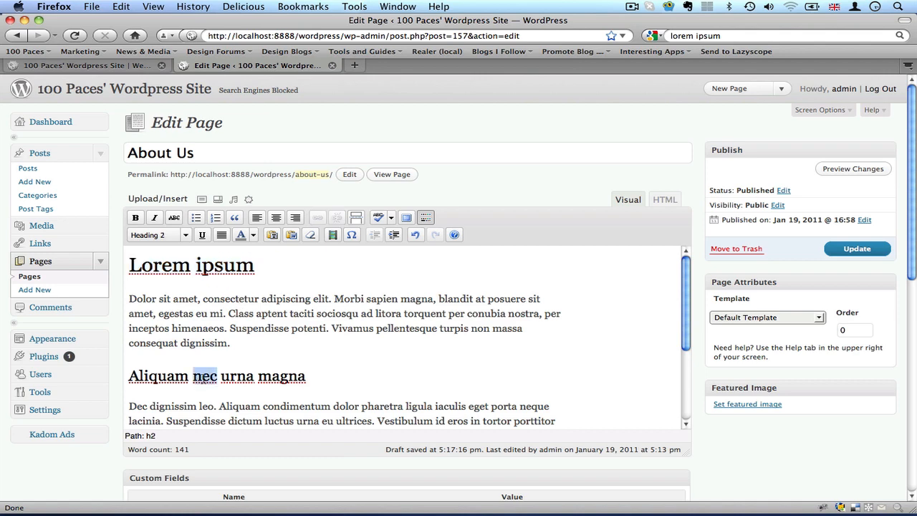
# Split the sentence "Mauris fringilla vestibulum leo ac feugiat." into its own paragraph, format it as Heading 2 and review the page text.
pyautogui.scroll(-3, 298, 378)
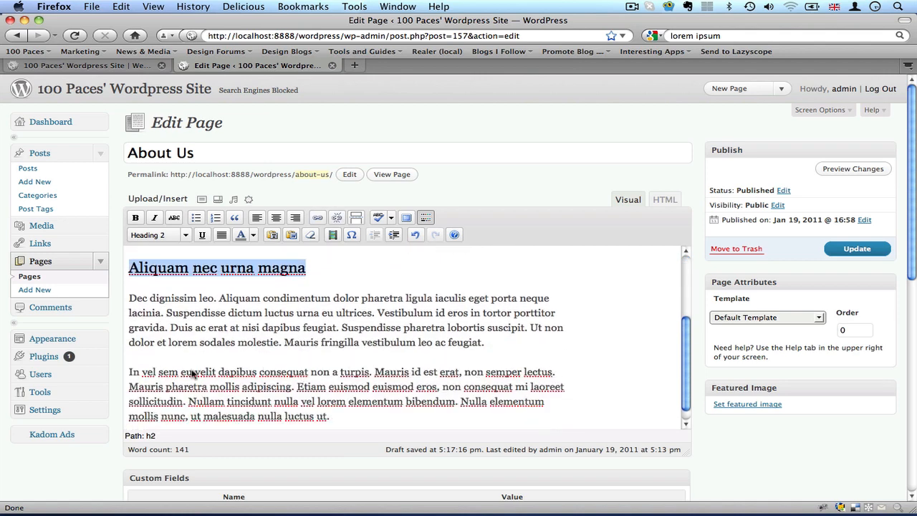
pyautogui.click(284, 342)
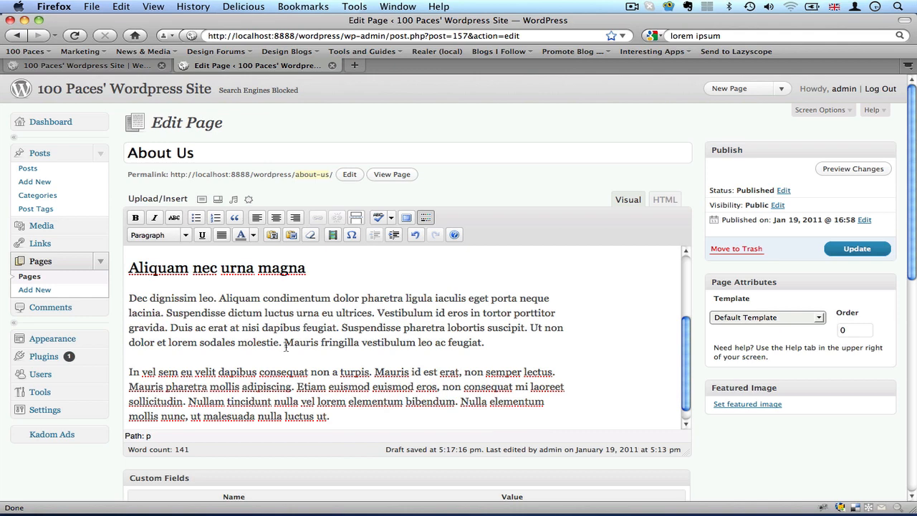
pyautogui.press('Return')
pyautogui.tripleClick(251, 372)
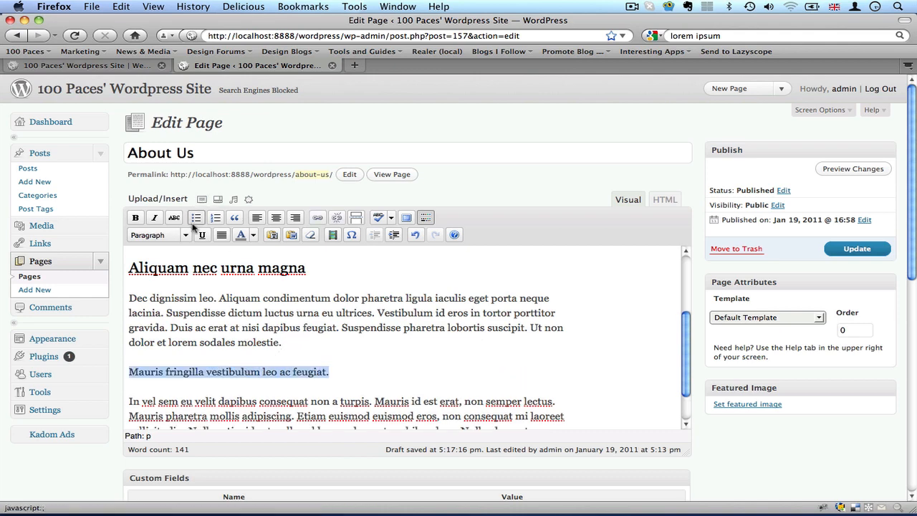
pyautogui.click(186, 236)
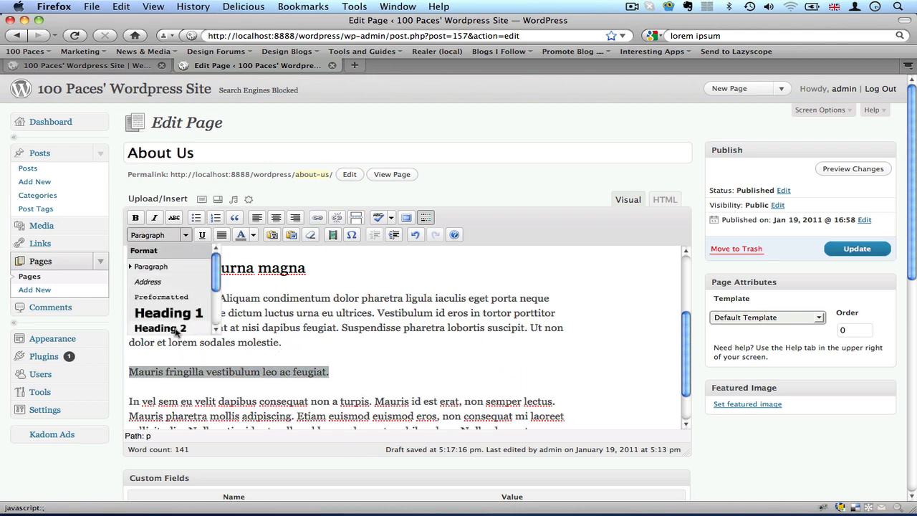
pyautogui.click(181, 330)
pyautogui.click(491, 365)
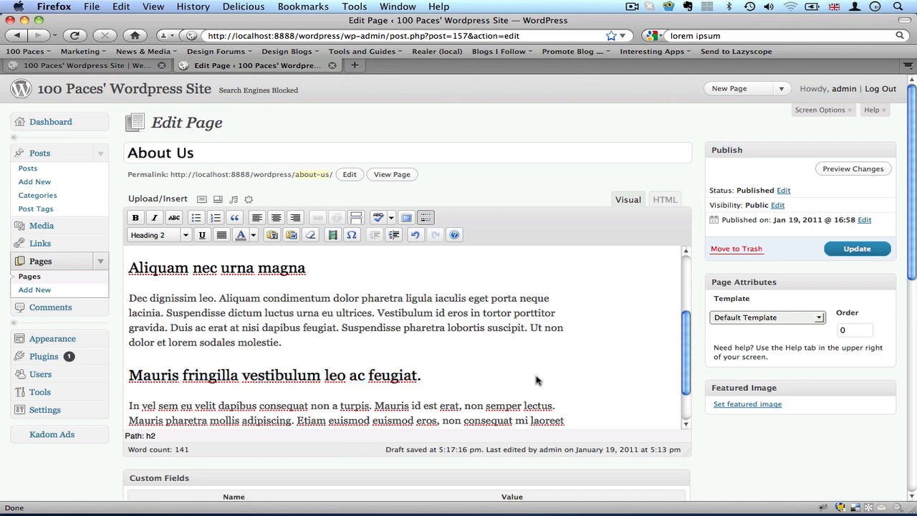
pyautogui.scroll(-2, 537, 379)
pyautogui.scroll(5, 479, 368)
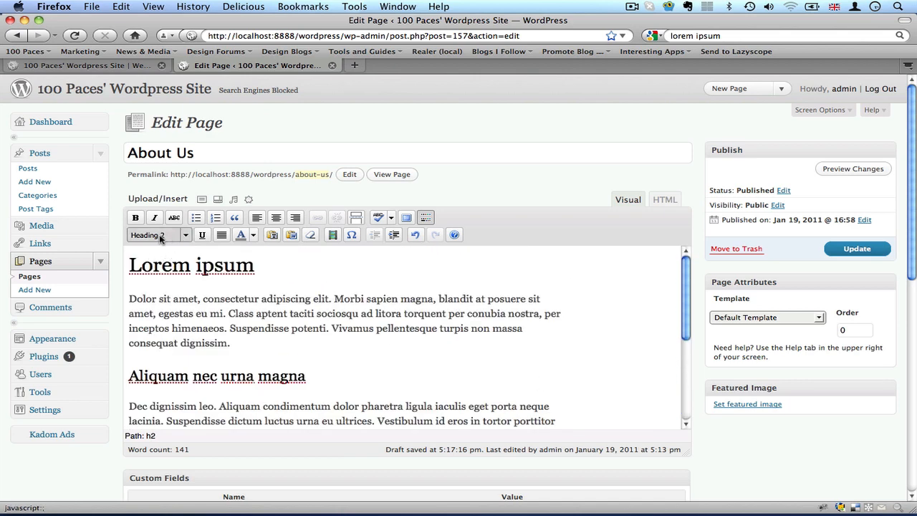
# Make the word "Dolor" bold and the word "amet" italic in the paragraph under the "Lorem ipsum" heading.
pyautogui.tripleClick(138, 300)
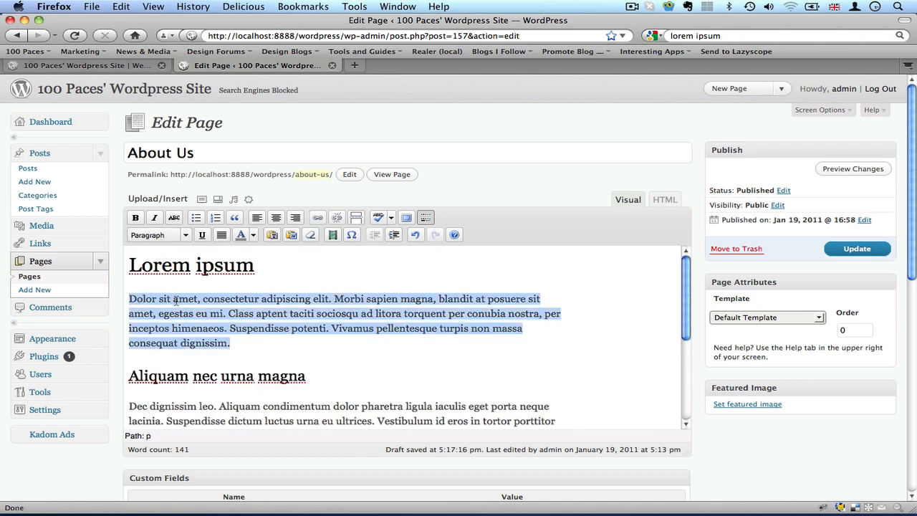
pyautogui.click(148, 300)
pyautogui.doubleClick(148, 299)
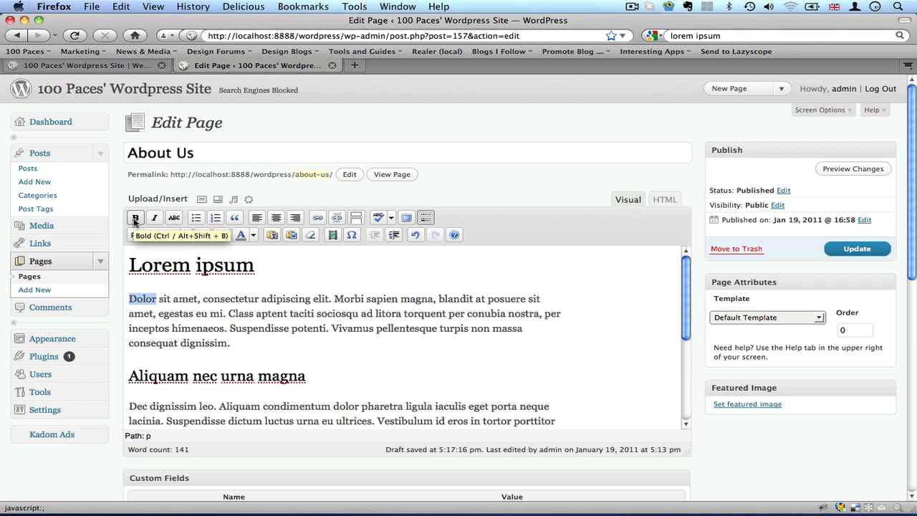
pyautogui.click(135, 218)
pyautogui.doubleClick(190, 299)
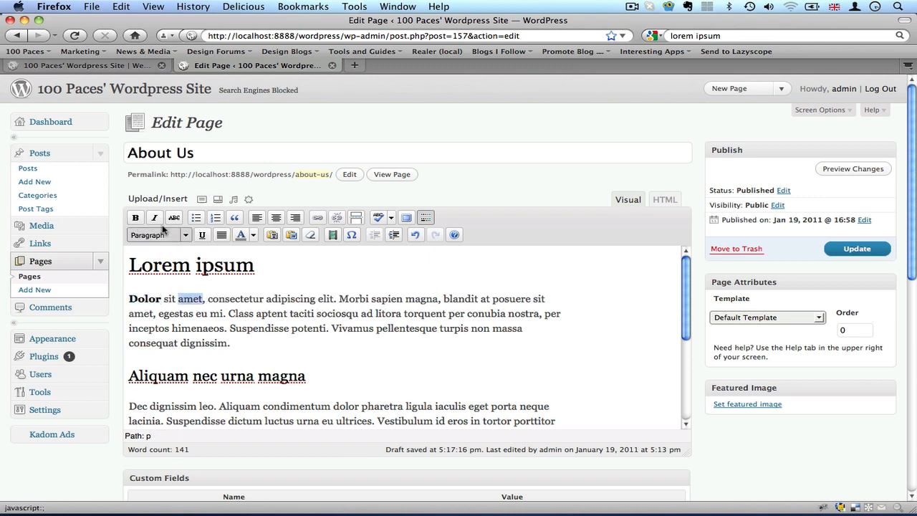
pyautogui.click(154, 218)
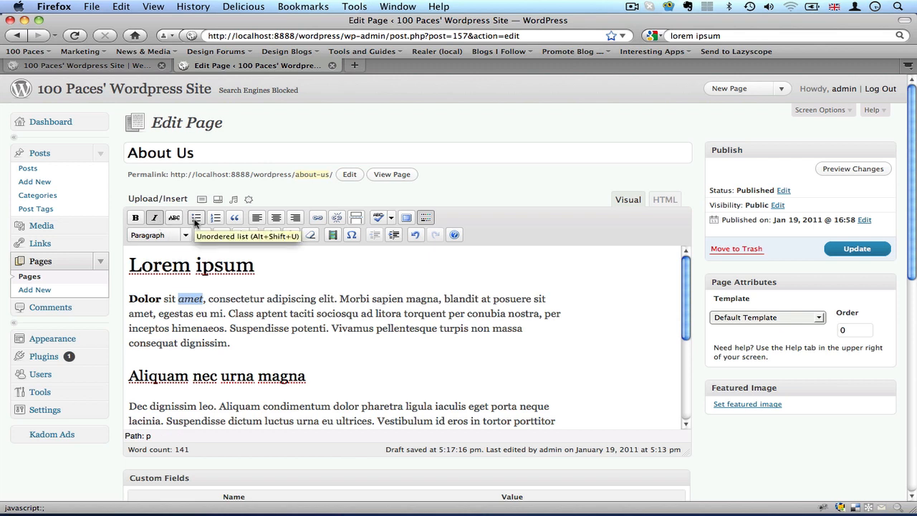
pyautogui.click(219, 299)
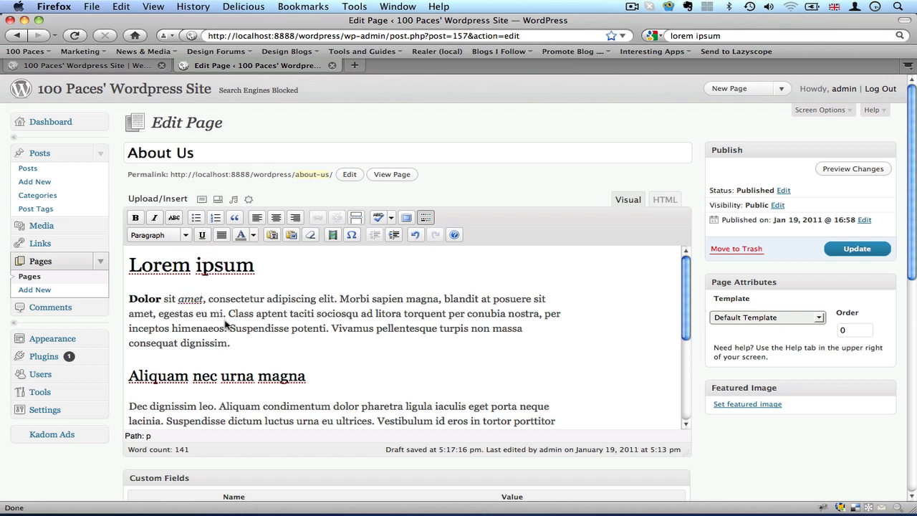
# Split the first paragraph before "Class aptent" and before "Vivamus pellentesque", and turn the three paragraphs into an unordered list.
pyautogui.click(228, 314)
pyautogui.press('Return')
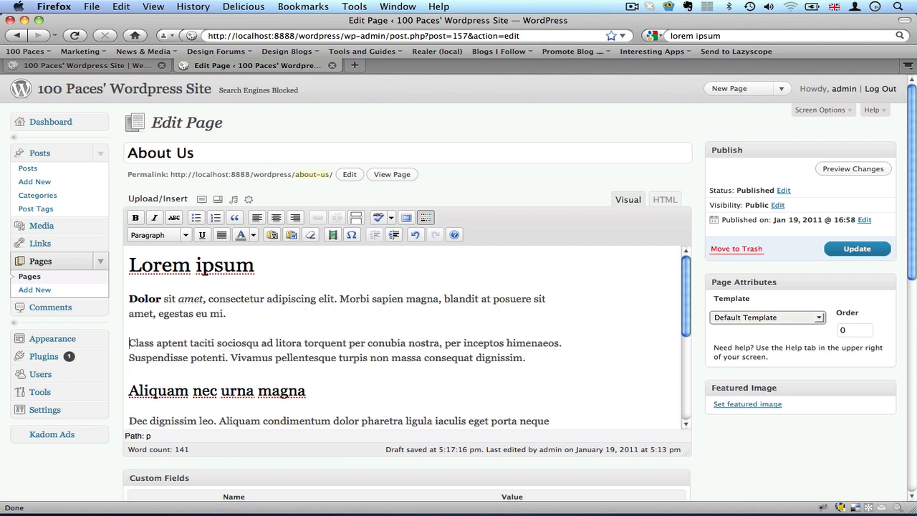
pyautogui.click(231, 357)
pyautogui.press('Return')
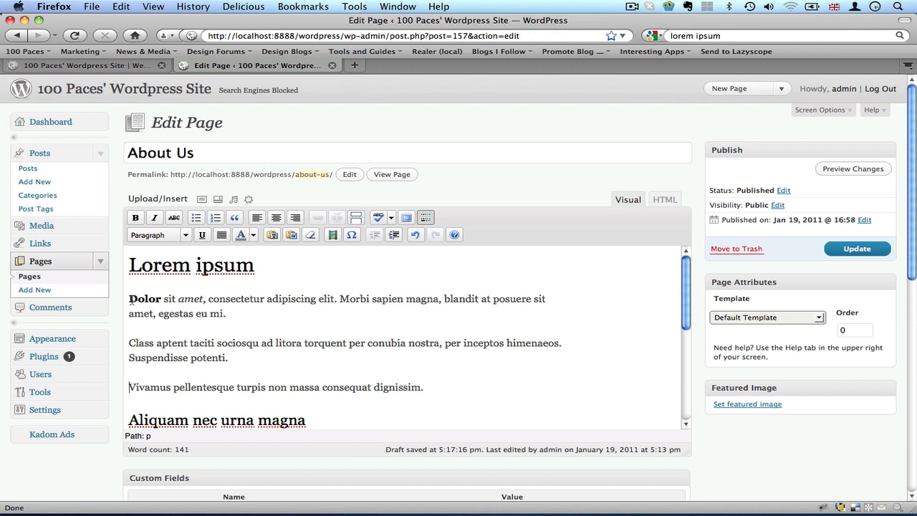
pyautogui.moveTo(131, 300); pyautogui.dragTo(424, 393)
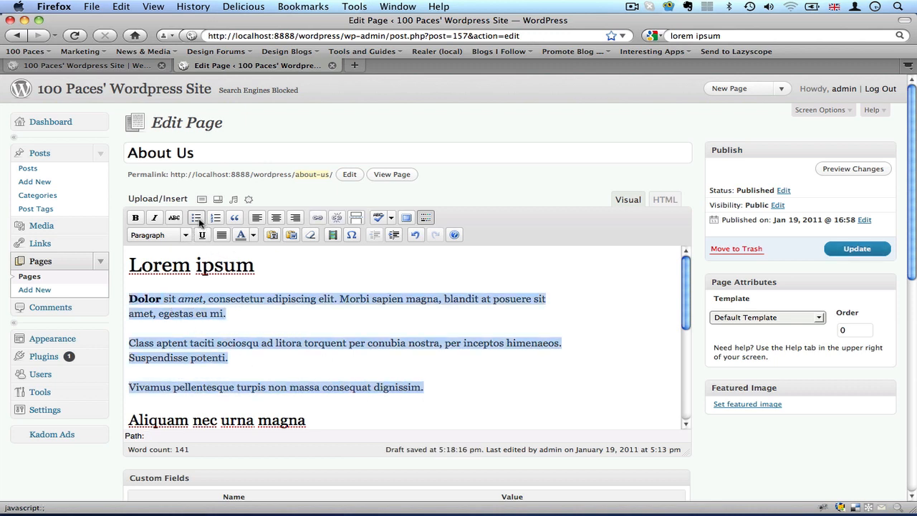
pyautogui.click(199, 222)
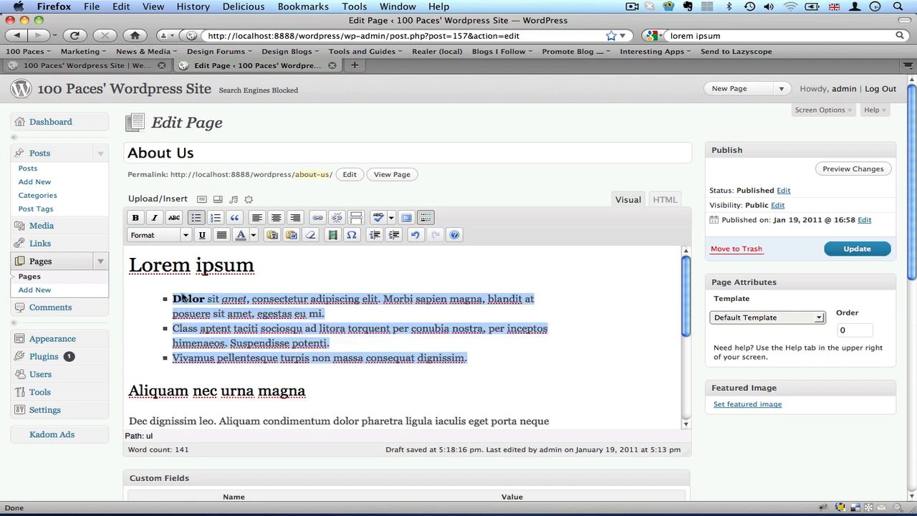
pyautogui.click(185, 313)
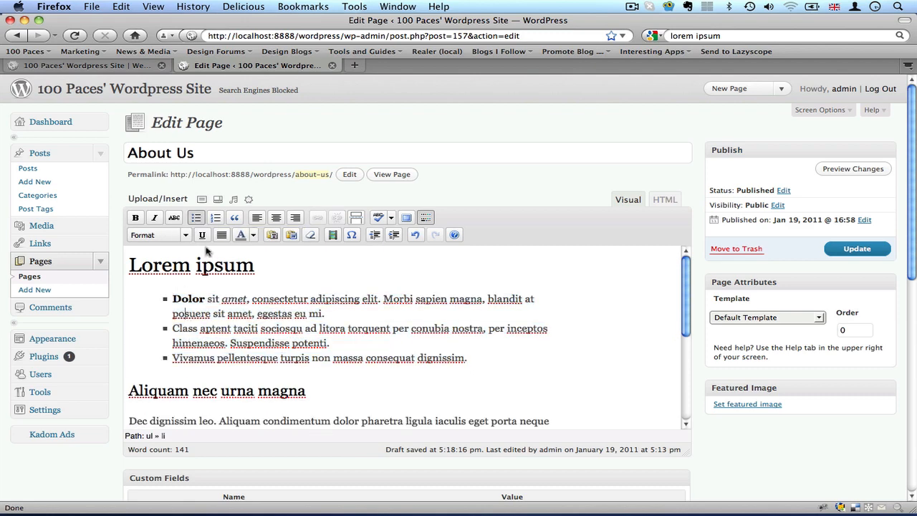
# Try an ordered list on the "Dolor sit amet" item, and return it to an unordered list.
pyautogui.click(182, 299)
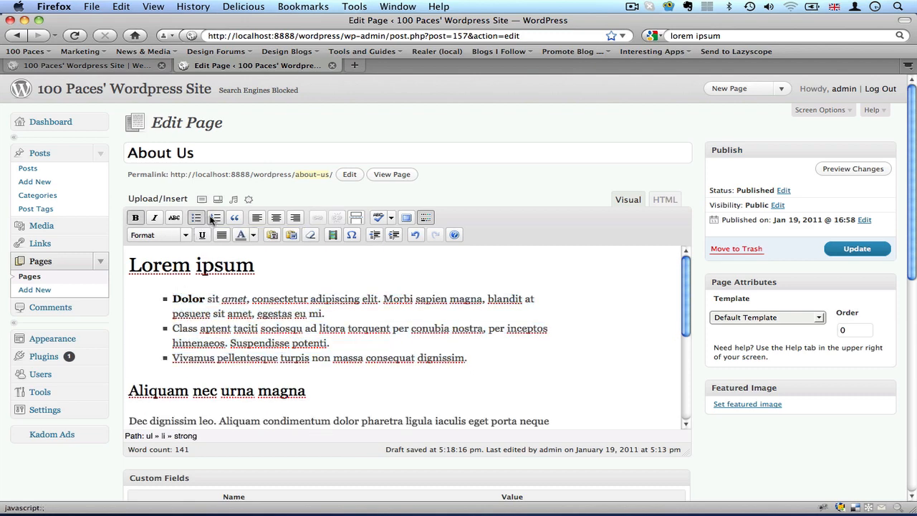
pyautogui.click(214, 218)
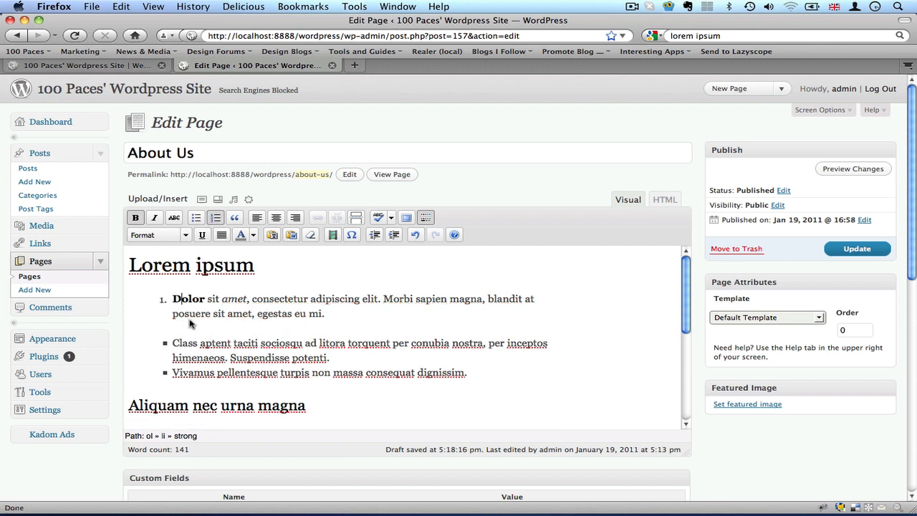
pyautogui.click(215, 218)
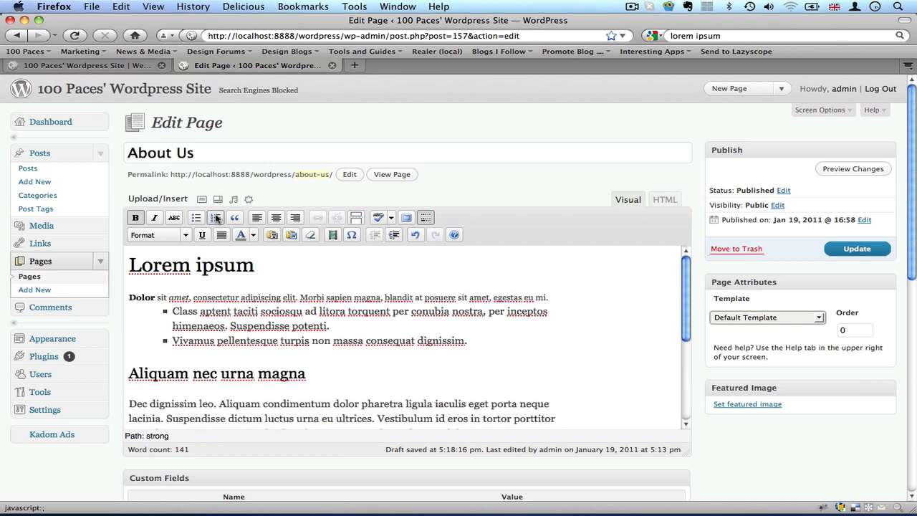
pyautogui.click(199, 220)
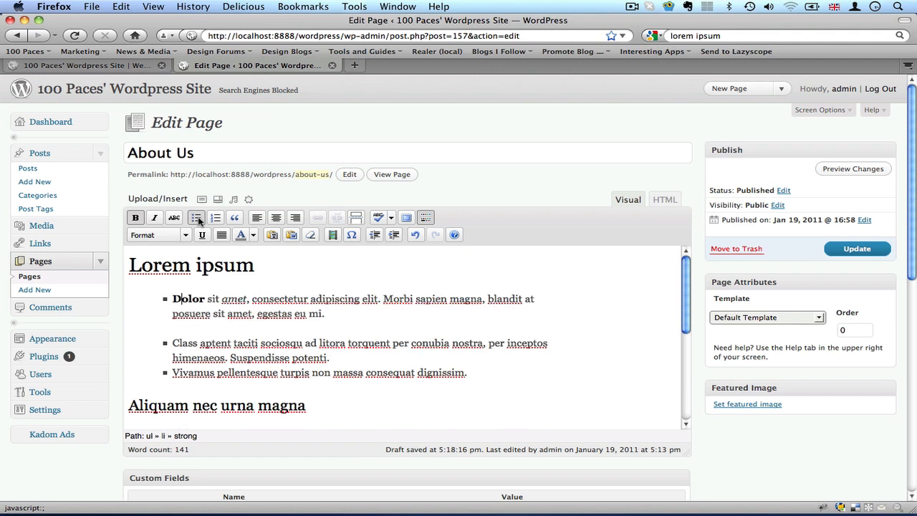
# Remove the gap between the first and second bullets, and restore the "C" of "Class" at the start of the second.
pyautogui.click(179, 329)
pyautogui.press('Right')
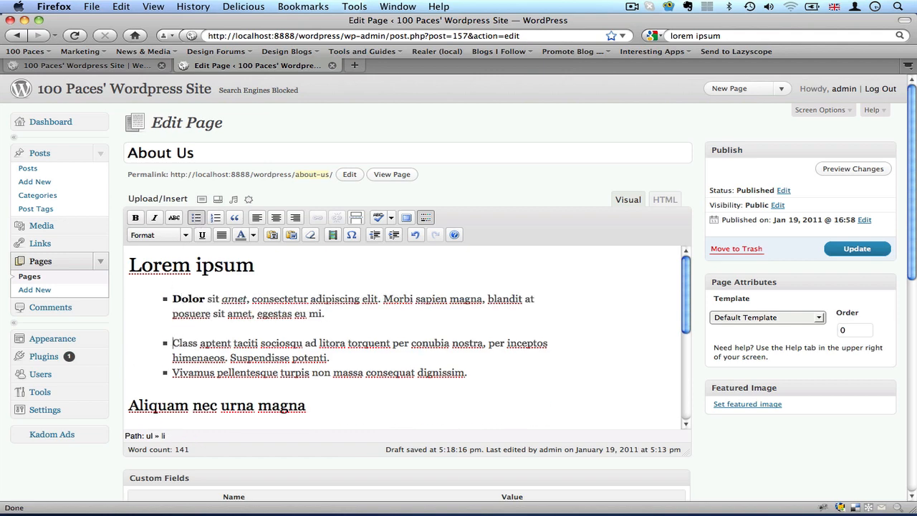
pyautogui.press('BackSpace')
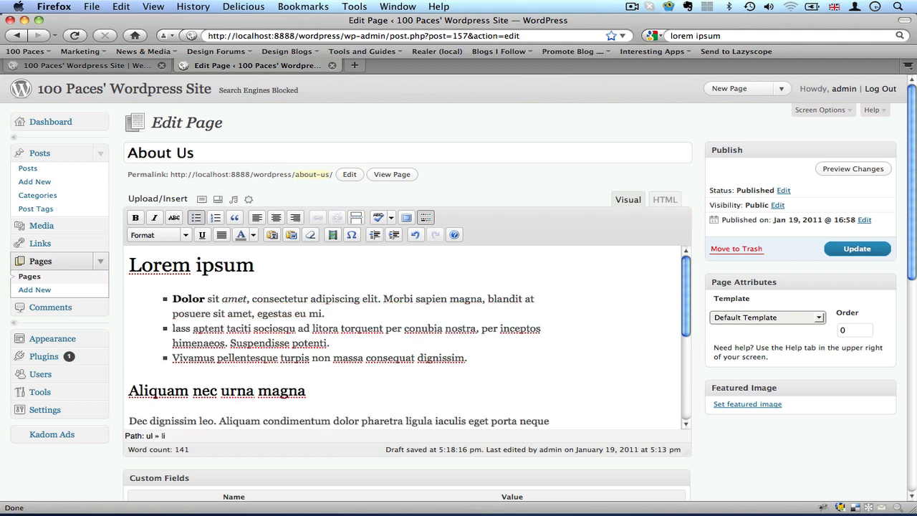
pyautogui.press('BackSpace')
pyautogui.press('Return')
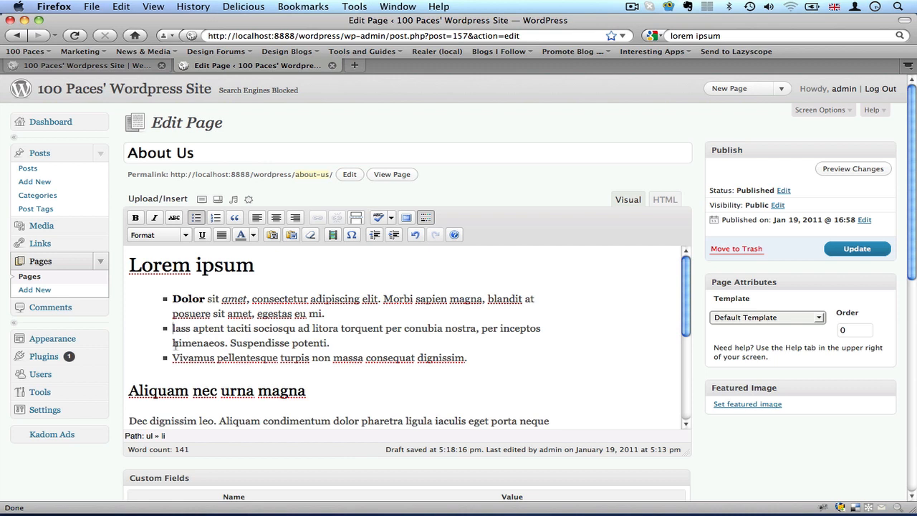
pyautogui.write('C')
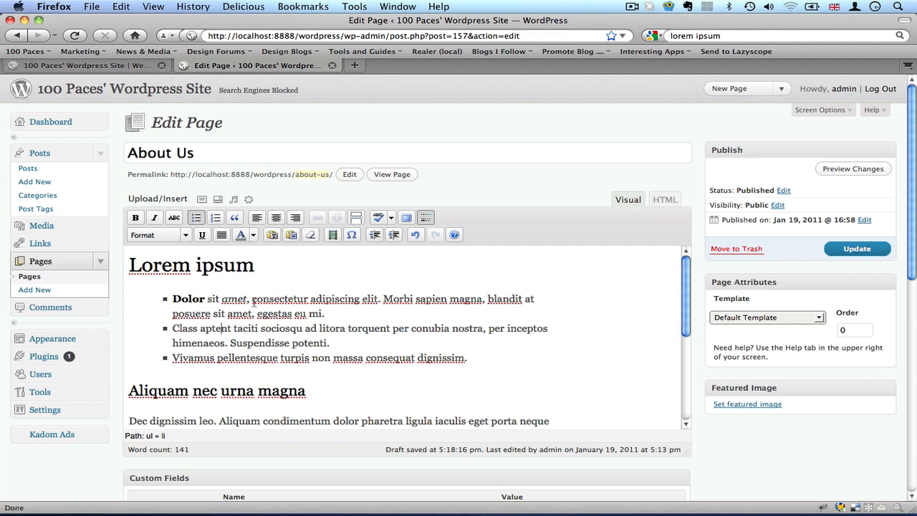
pyautogui.moveTo(251, 300); pyautogui.dragTo(308, 303)
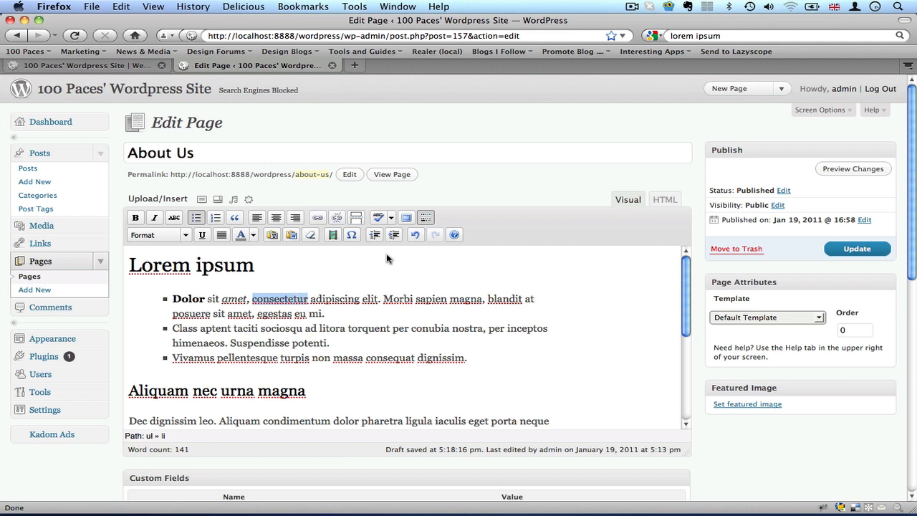
pyautogui.click(316, 219)
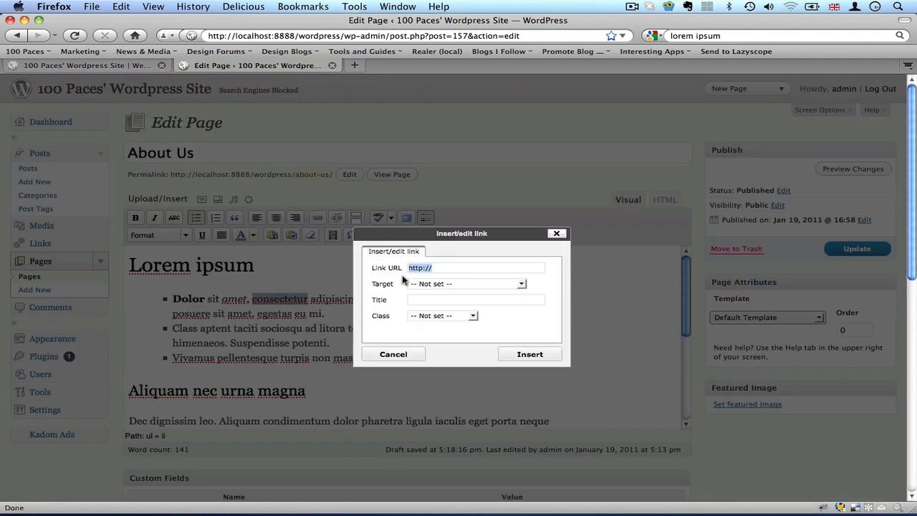
pyautogui.click(426, 270)
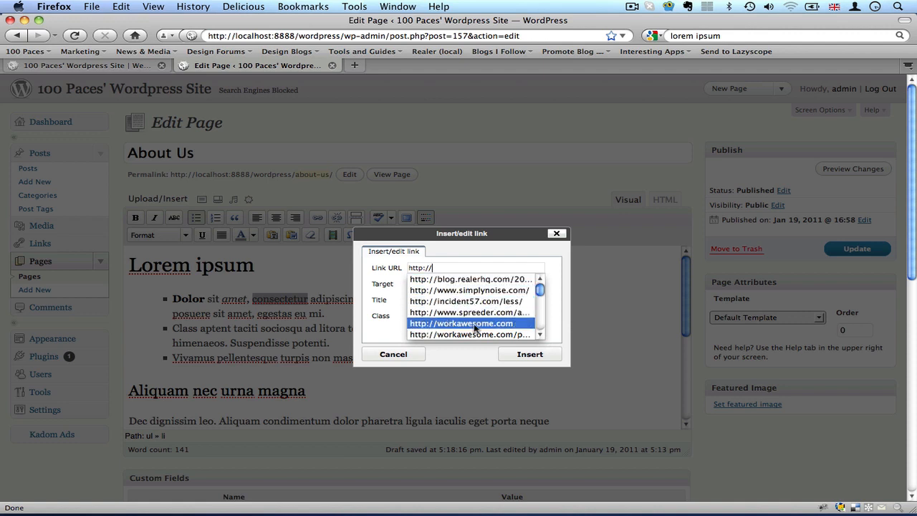
pyautogui.click(475, 326)
pyautogui.click(429, 284)
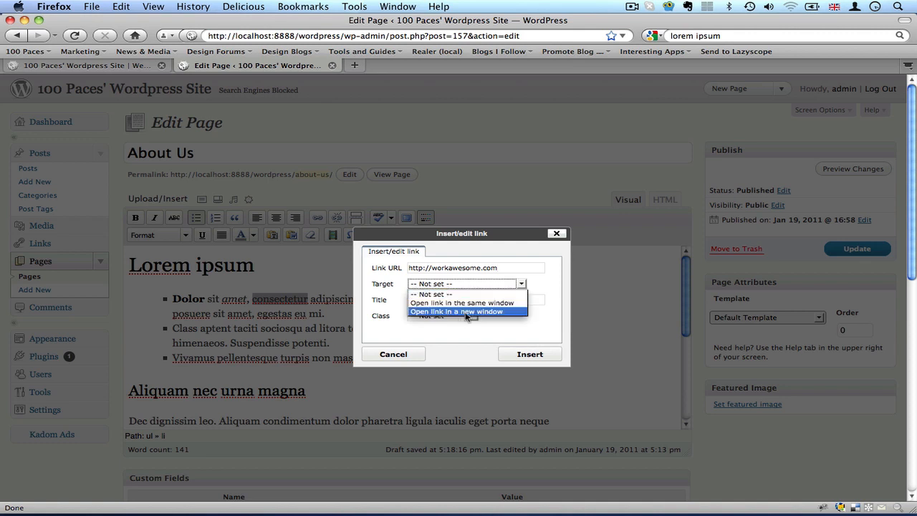
pyautogui.click(391, 289)
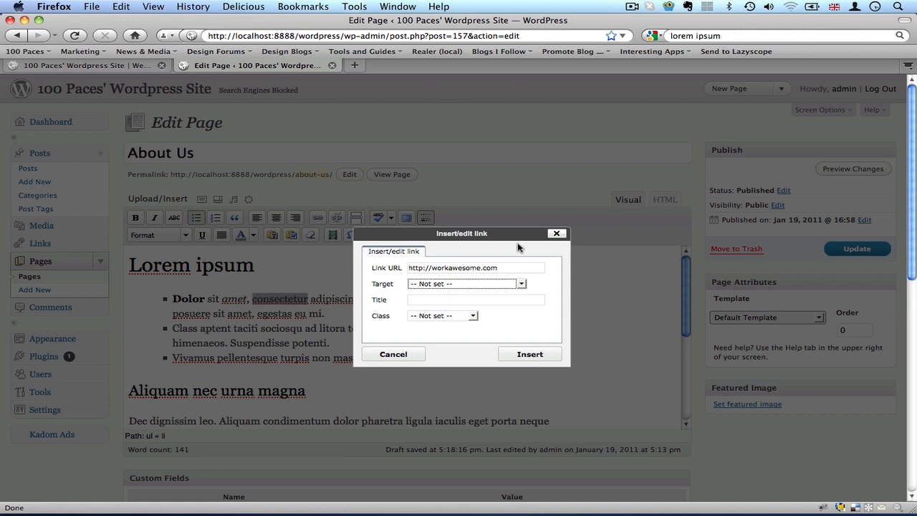
pyautogui.moveTo(482, 269); pyautogui.dragTo(533, 273)
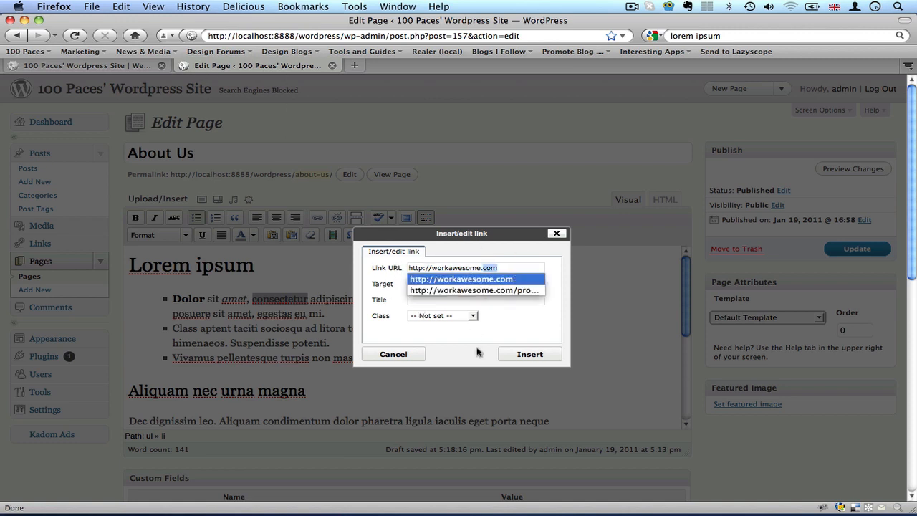
pyautogui.click(431, 282)
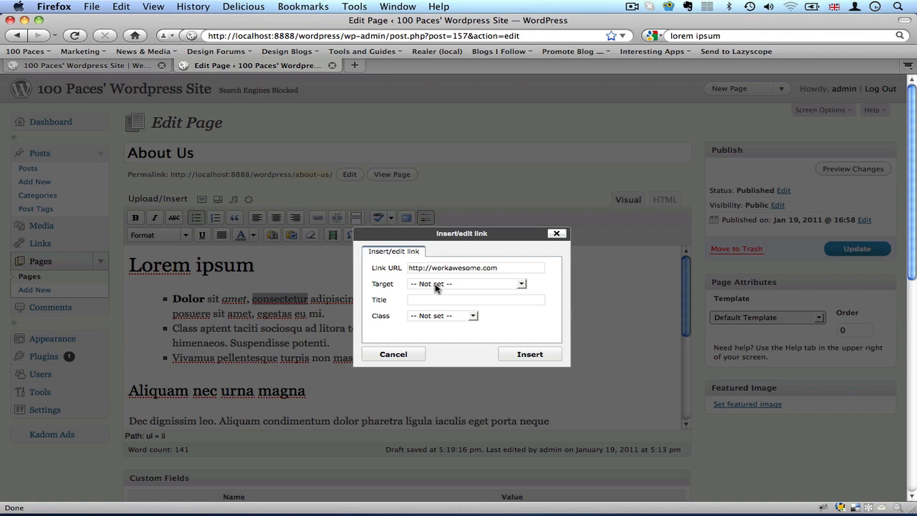
pyautogui.click(434, 286)
pyautogui.click(383, 292)
pyautogui.click(383, 292)
pyautogui.click(534, 356)
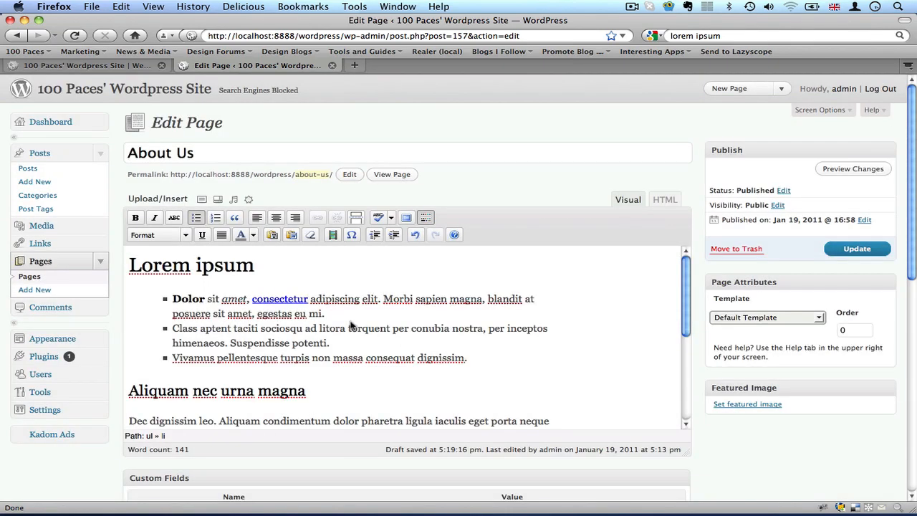
# Remove the link from the word "consectetur".
pyautogui.click(268, 299)
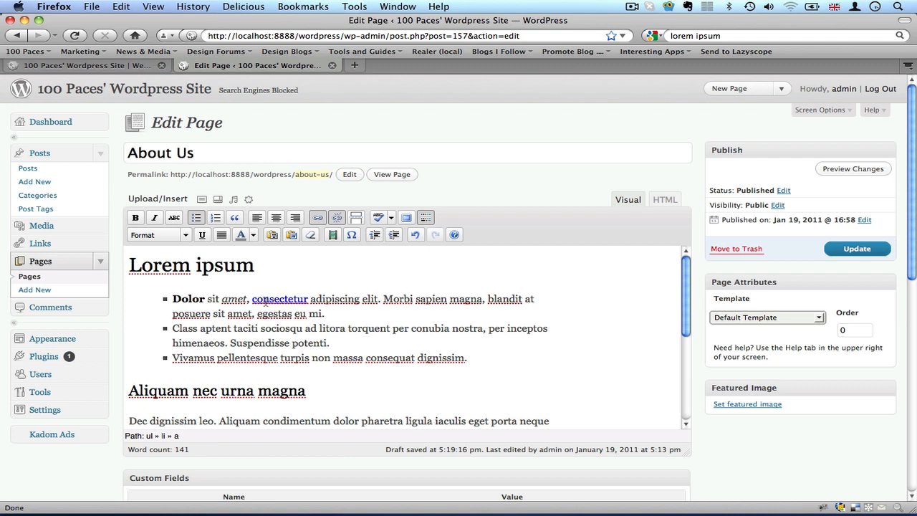
pyautogui.click(338, 218)
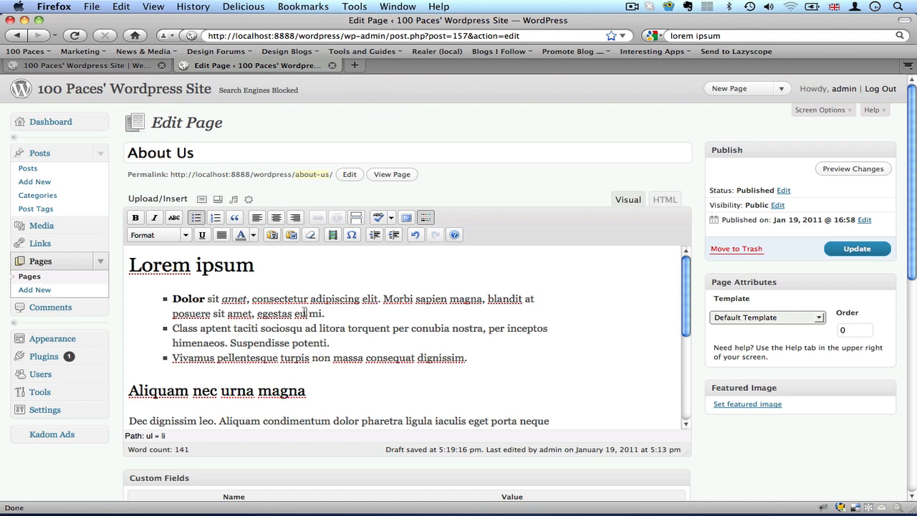
# Upload the image "Realer with white page.png" from the Desktop for insertion before "Dec dignissim leo".
pyautogui.scroll(-2, 193, 310)
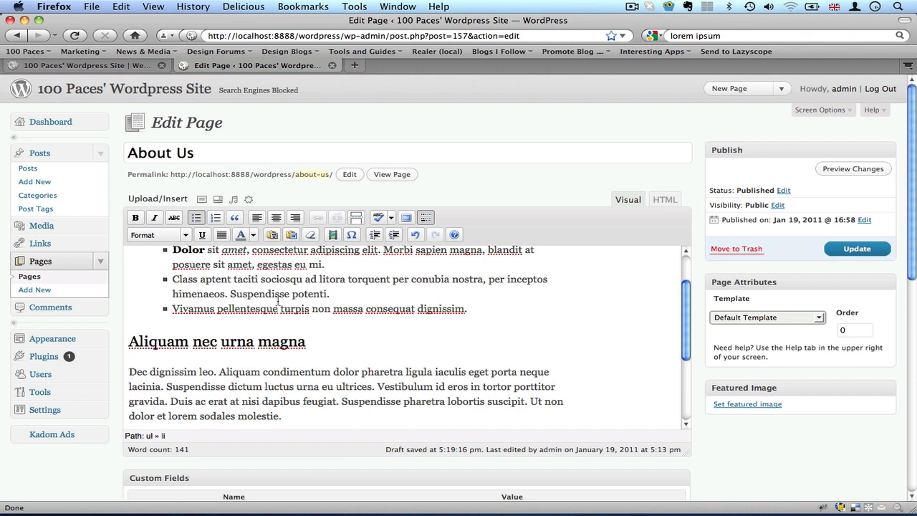
pyautogui.click(130, 372)
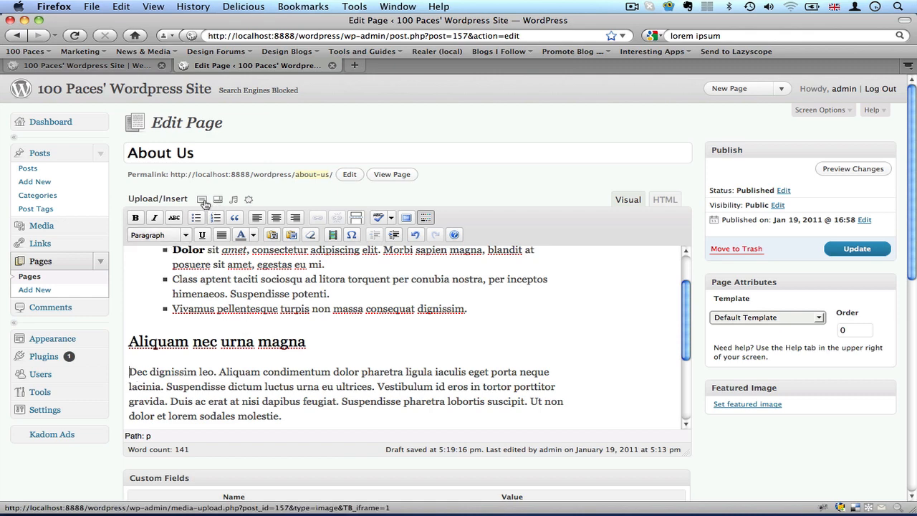
pyautogui.click(202, 200)
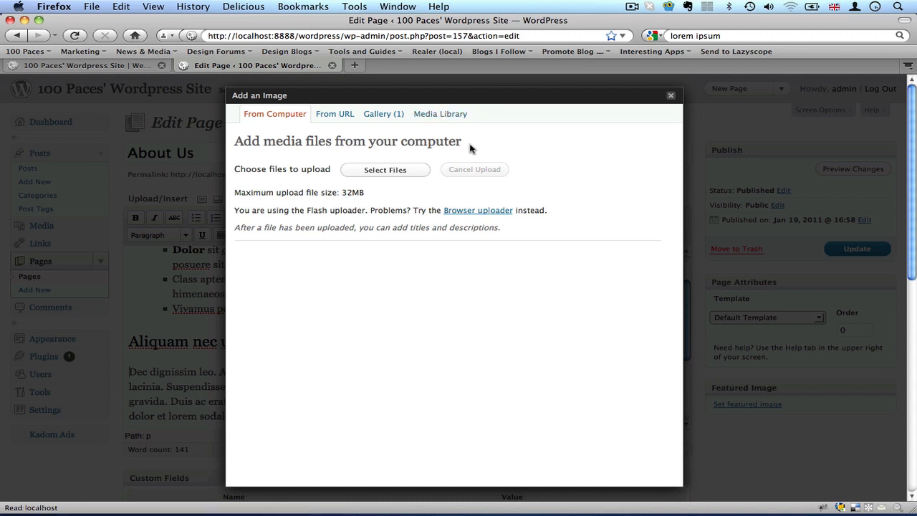
pyautogui.click(372, 172)
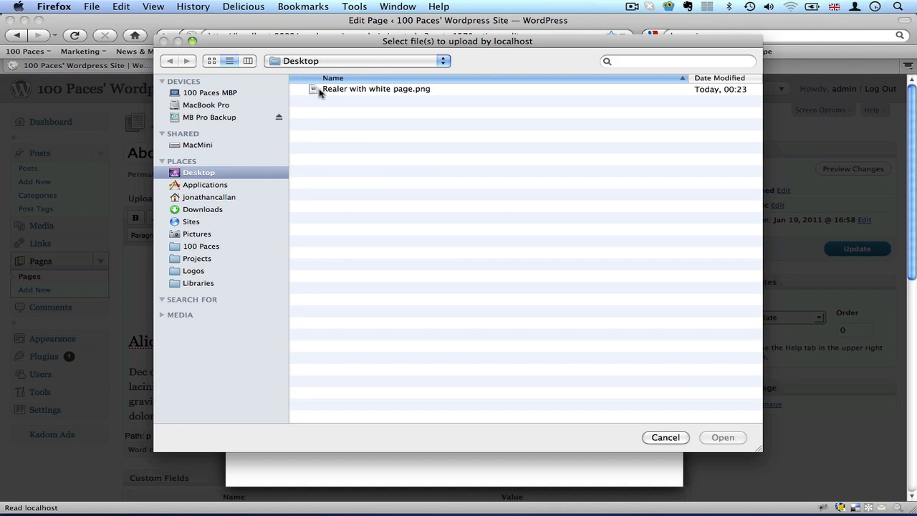
pyautogui.doubleClick(319, 91)
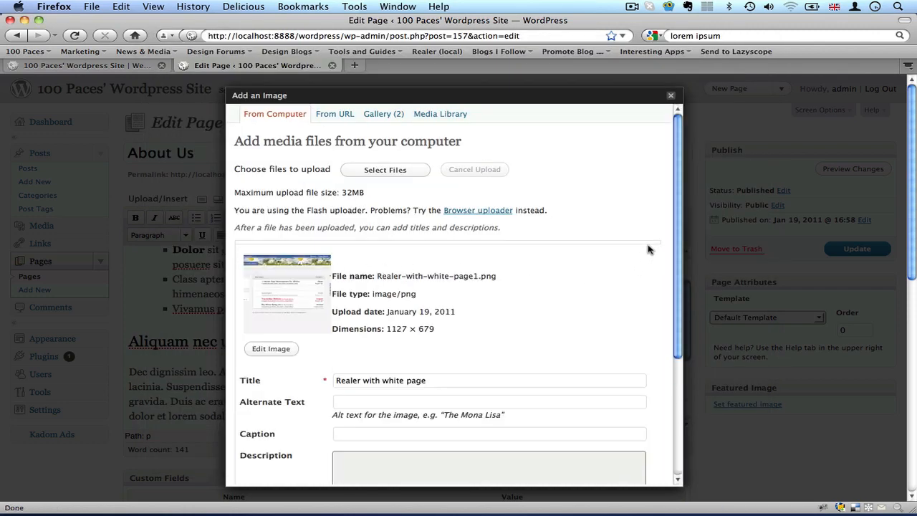
# Examine the uploaded image's title, alternate text, caption, description and link URL settings.
pyautogui.scroll(-1, 651, 250)
pyautogui.scroll(-5, 651, 250)
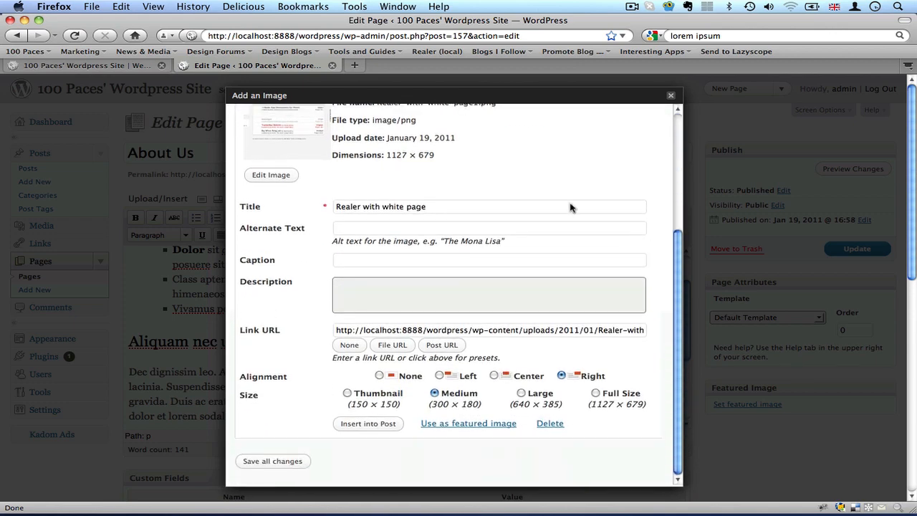
pyautogui.tripleClick(347, 208)
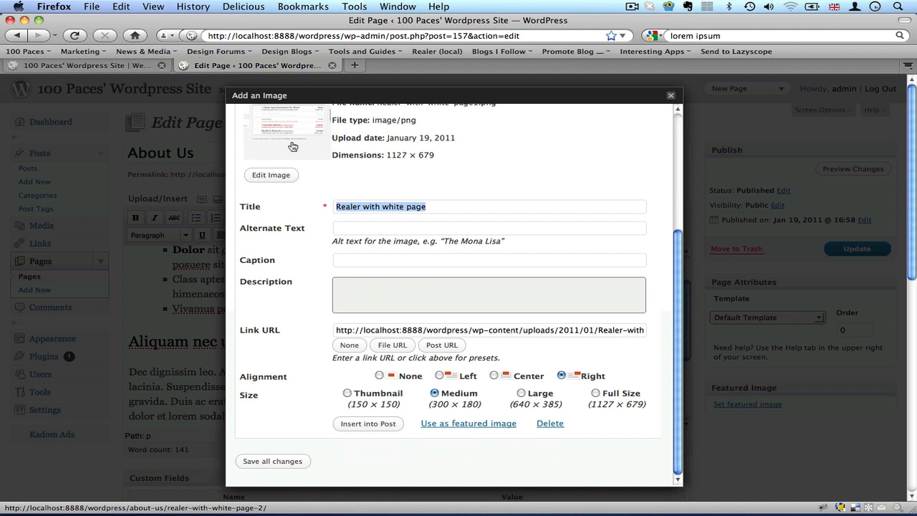
pyautogui.click(304, 280)
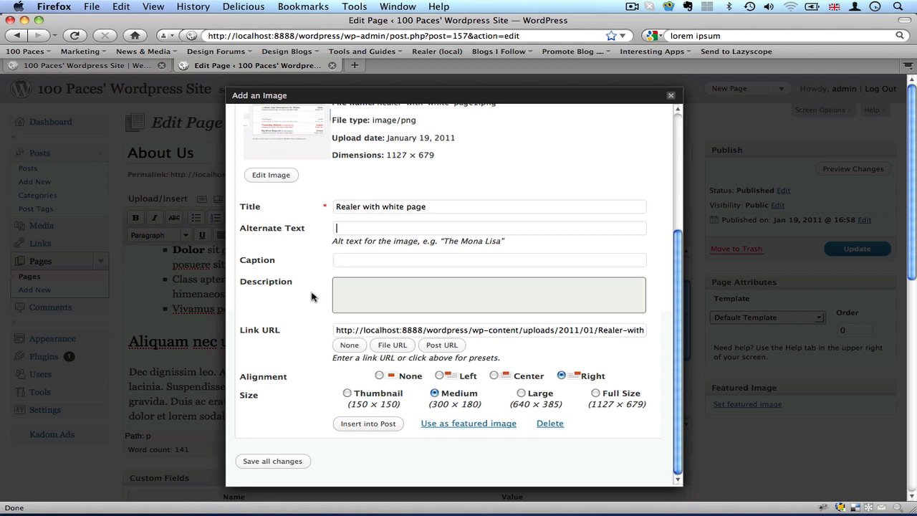
pyautogui.scroll(-3, 312, 296)
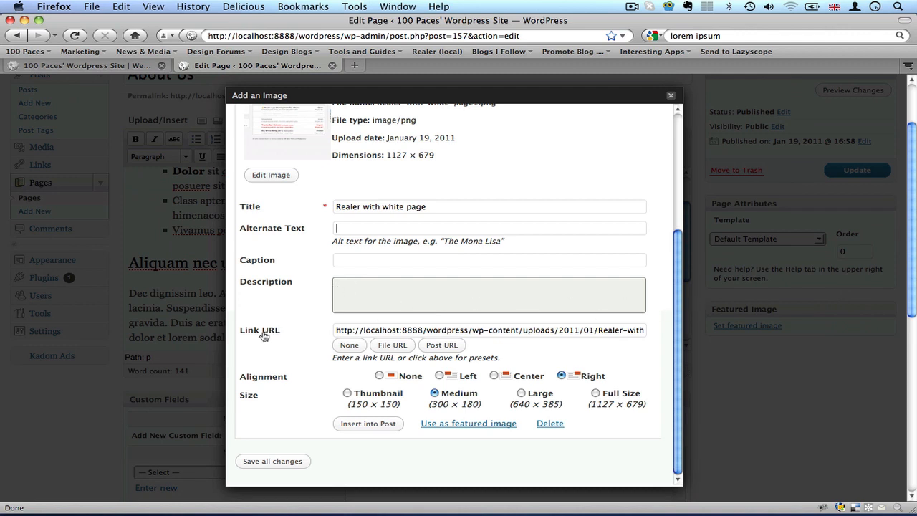
pyautogui.tripleClick(365, 331)
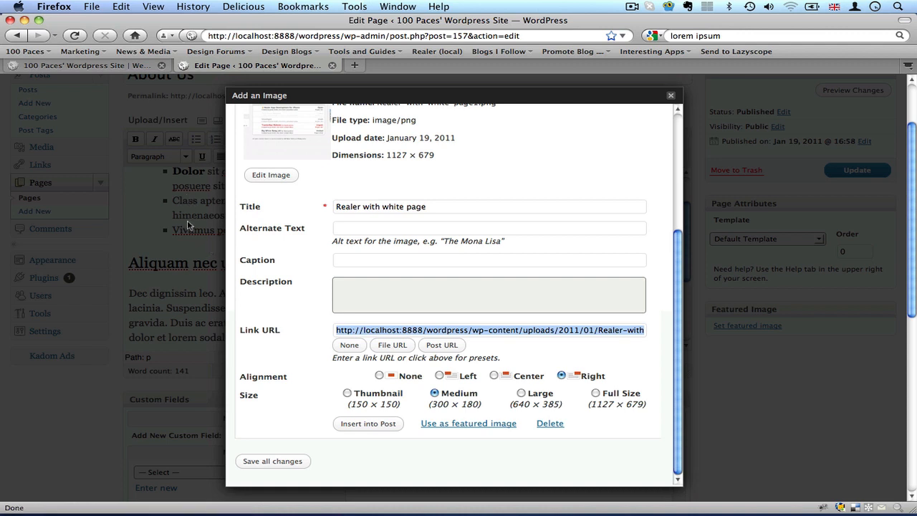
pyautogui.click(366, 334)
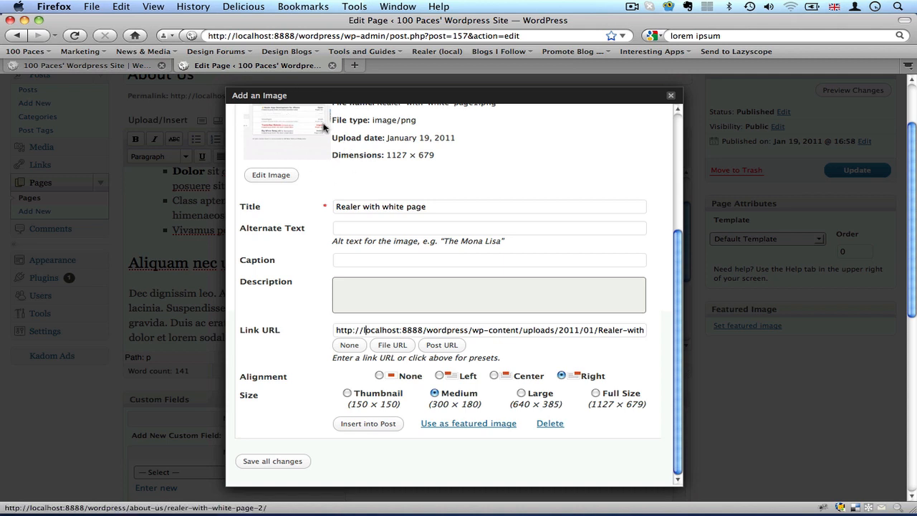
pyautogui.doubleClick(345, 331)
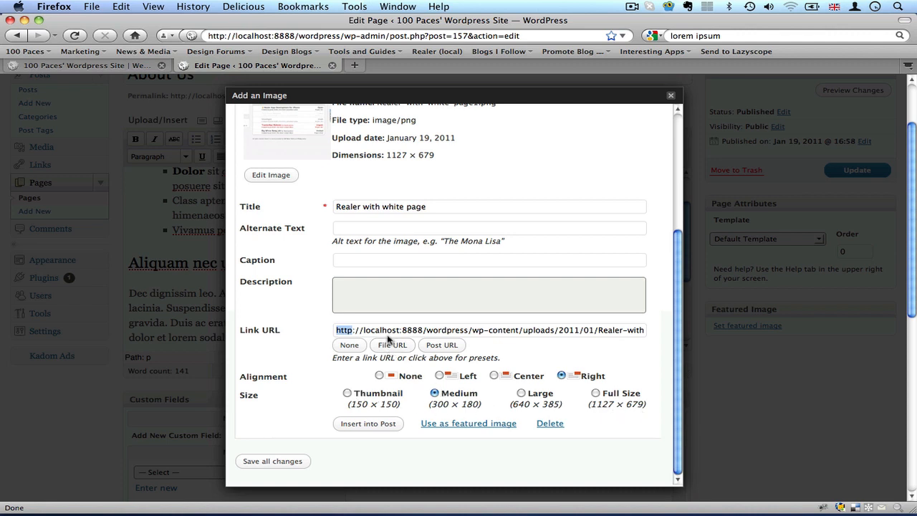
# Insert the uploaded image right-aligned at medium size with its file URL as the link, and update the About Us page.
pyautogui.click(350, 346)
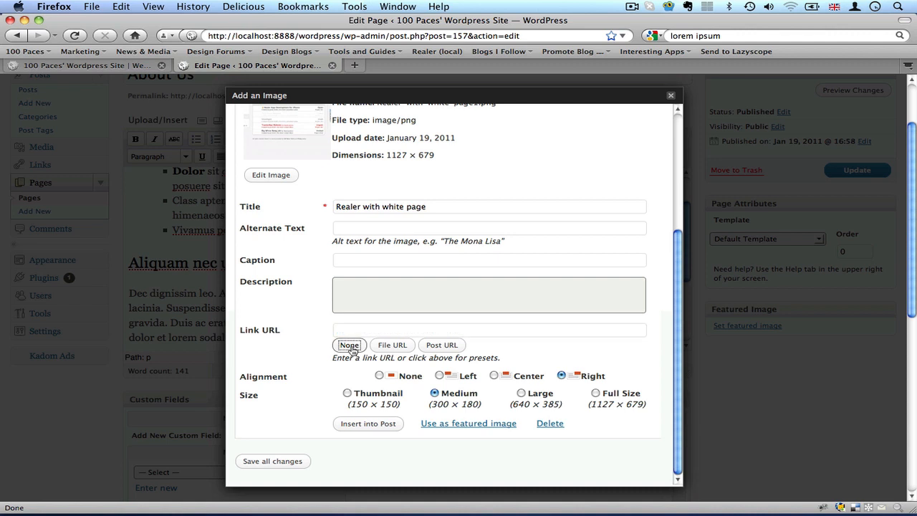
pyautogui.click(395, 332)
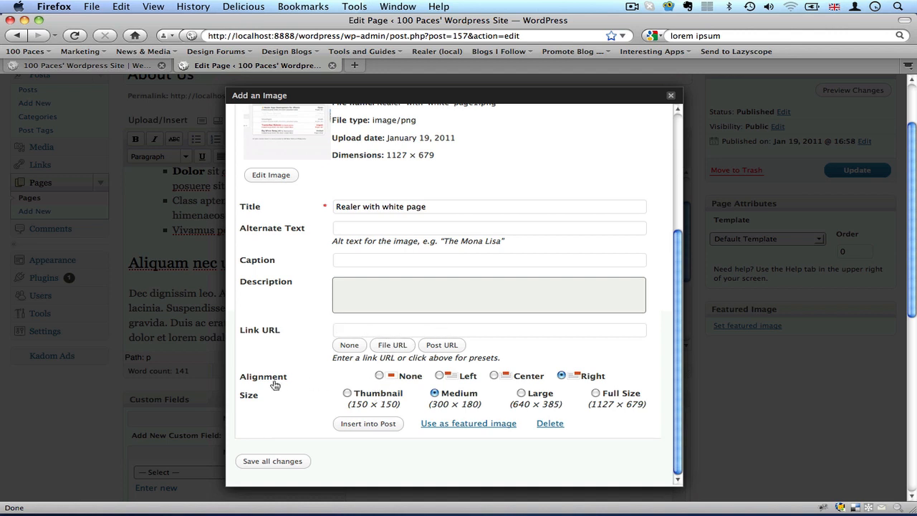
pyautogui.click(380, 376)
pyautogui.click(440, 376)
pyautogui.click(495, 376)
pyautogui.click(561, 377)
pyautogui.click(436, 394)
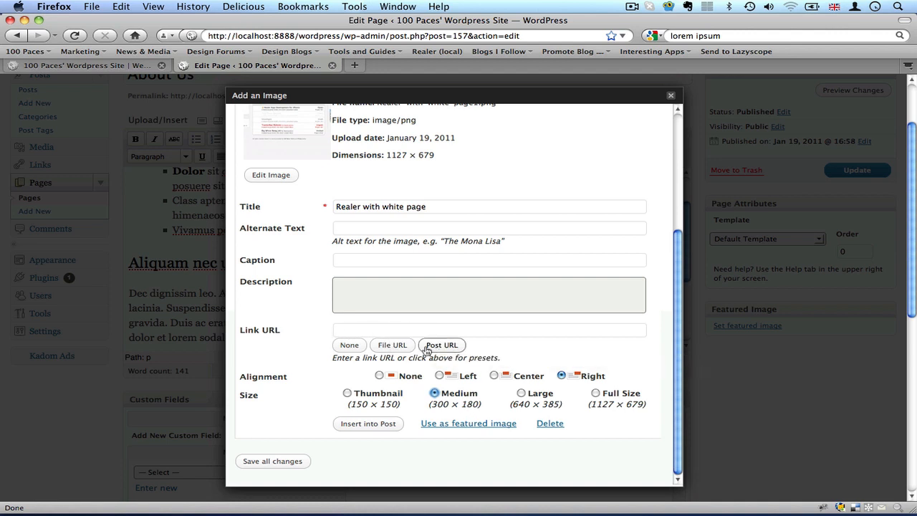
pyautogui.click(401, 346)
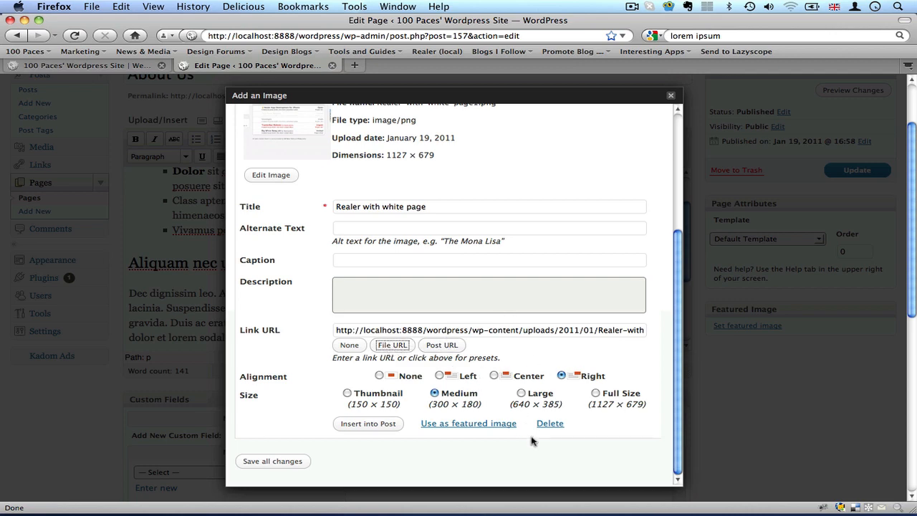
pyautogui.click(366, 426)
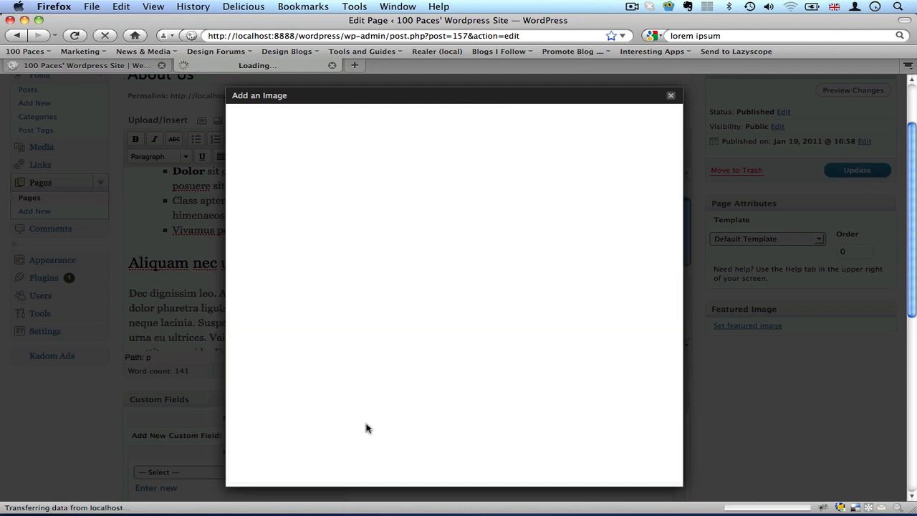
pyautogui.moveTo(686, 260); pyautogui.dragTo(684, 240)
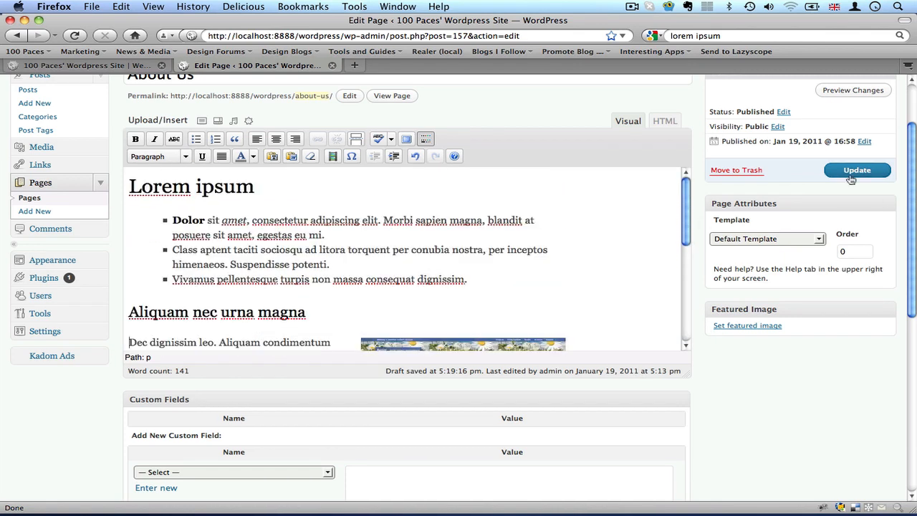
pyautogui.click(850, 175)
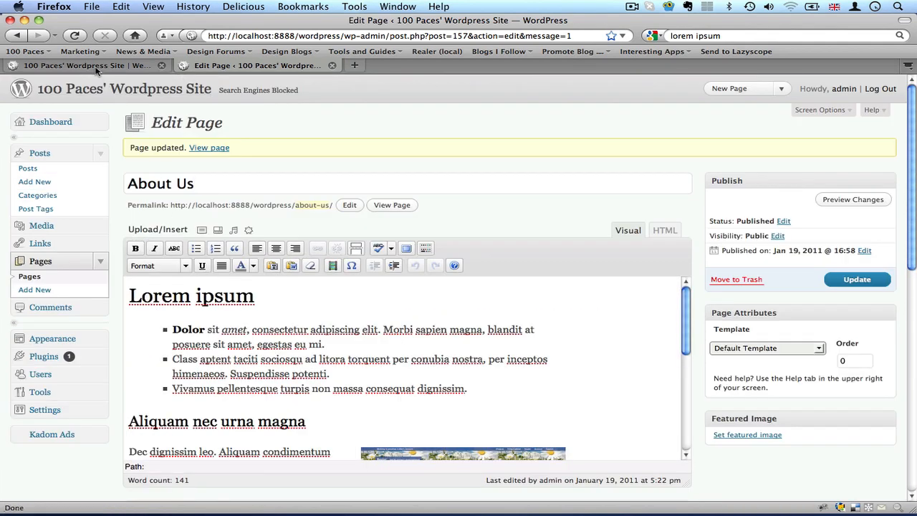
# Examine the headings, bullet list and inserted image on the live About Us page.
pyautogui.click(96, 69)
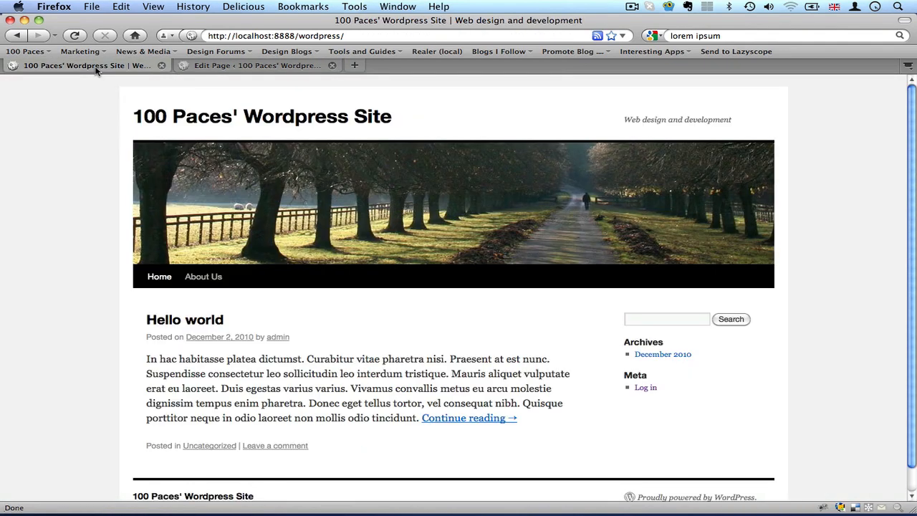
pyautogui.click(215, 279)
pyautogui.scroll(-3, 79, 314)
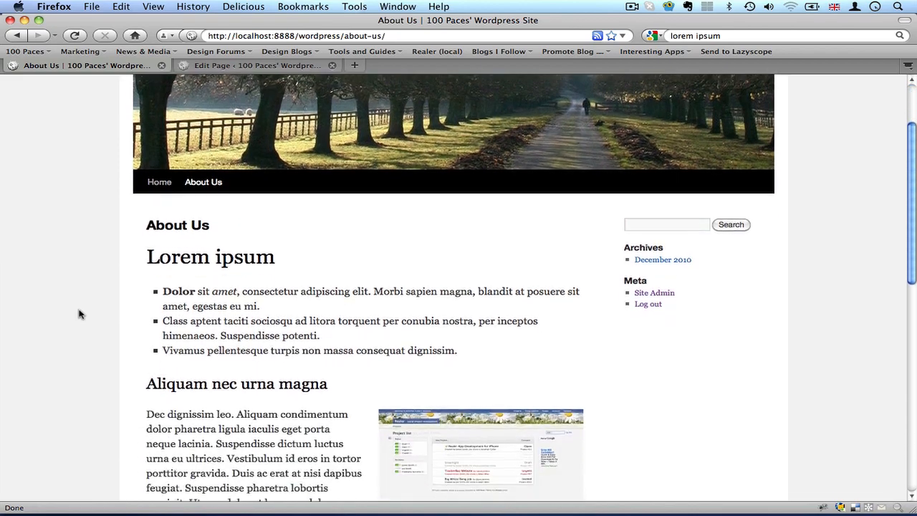
pyautogui.scroll(-3, 80, 313)
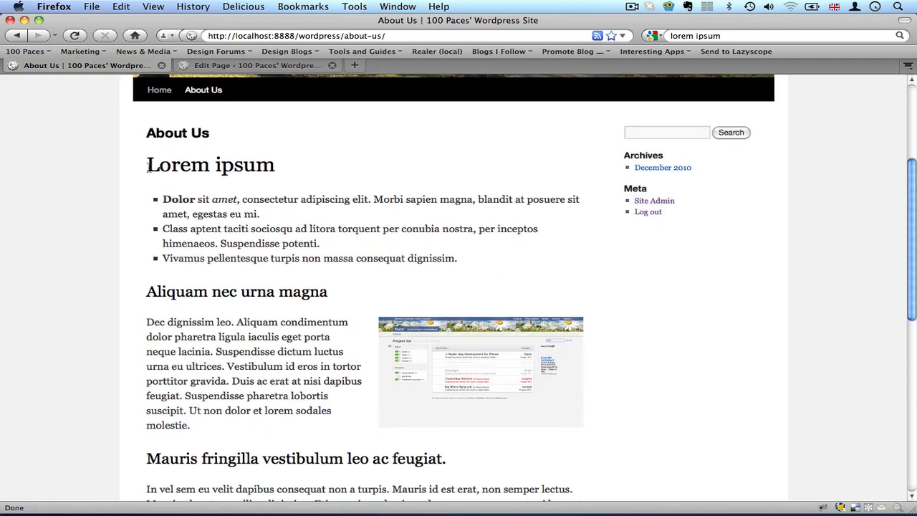
pyautogui.moveTo(147, 166); pyautogui.dragTo(274, 168)
pyautogui.moveTo(157, 291); pyautogui.dragTo(242, 291)
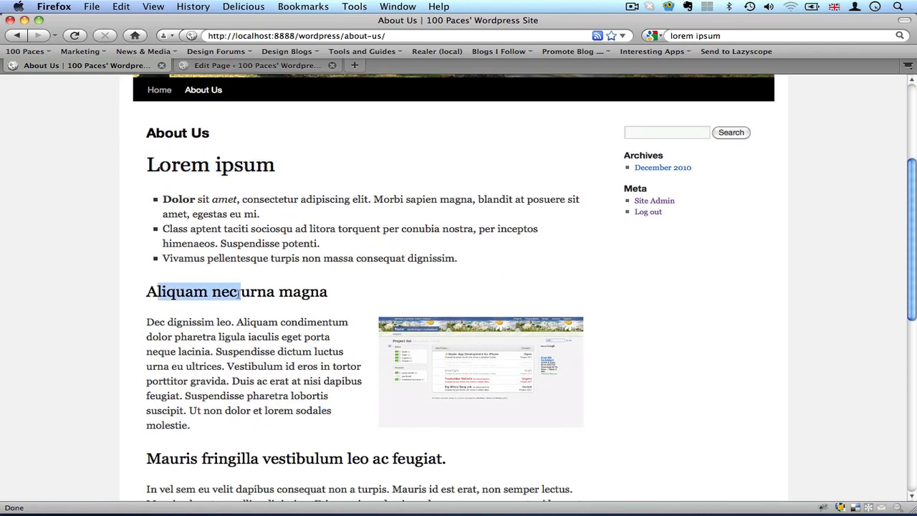
pyautogui.scroll(-4, 215, 323)
pyautogui.moveTo(185, 340); pyautogui.dragTo(292, 341)
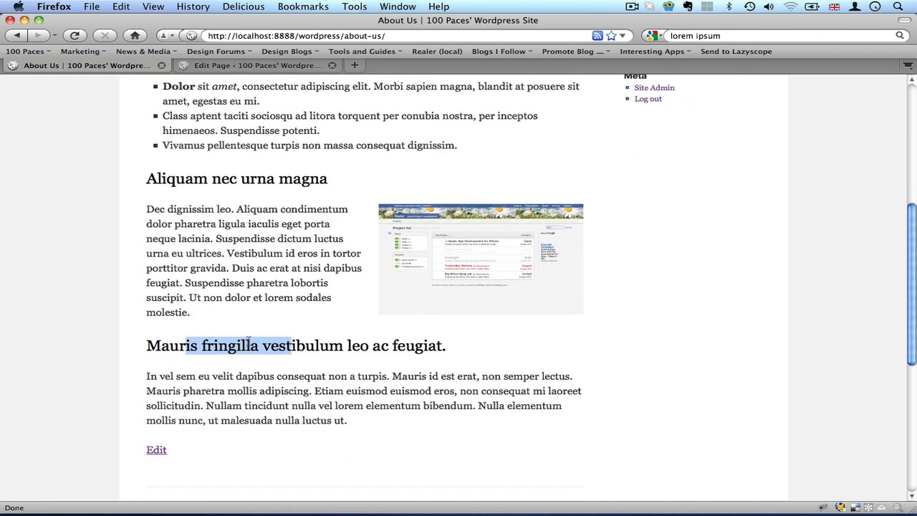
pyautogui.scroll(2, 240, 337)
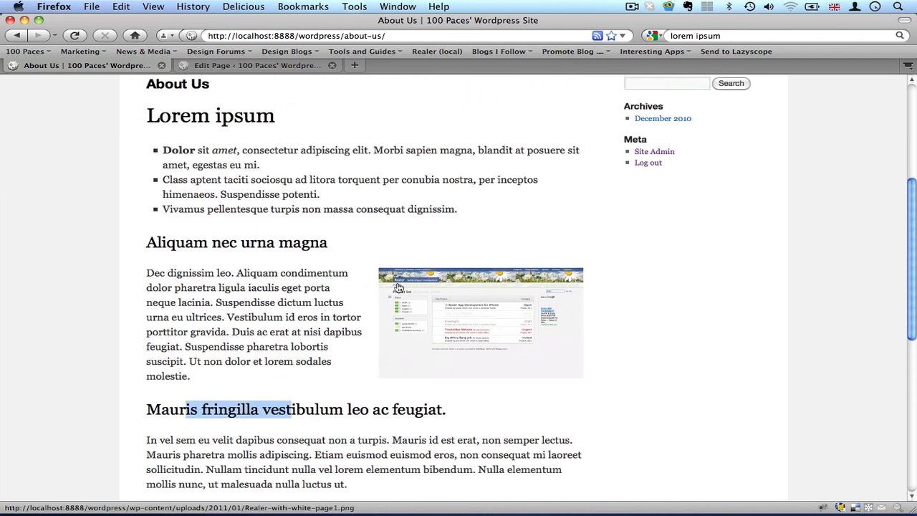
# Follow the image's link on the live About Us page to view it full size, and return to the page.
pyautogui.click(500, 308)
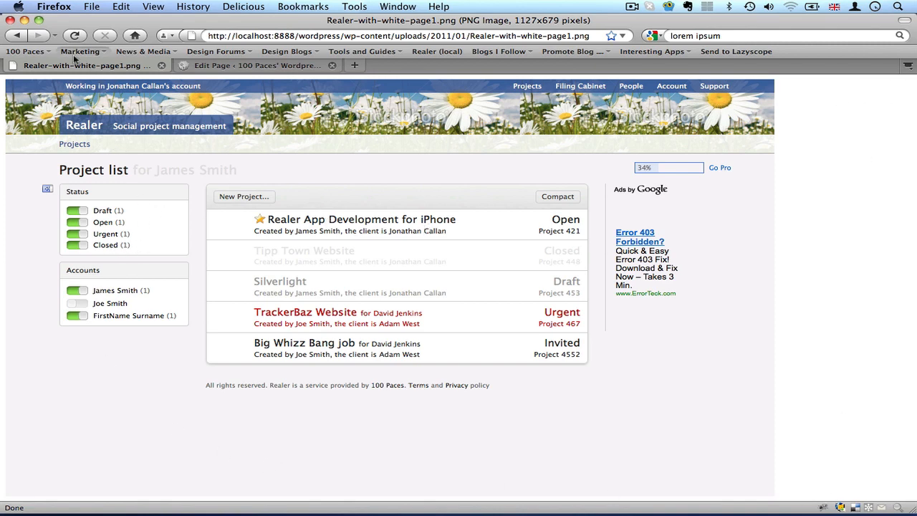
pyautogui.click(17, 35)
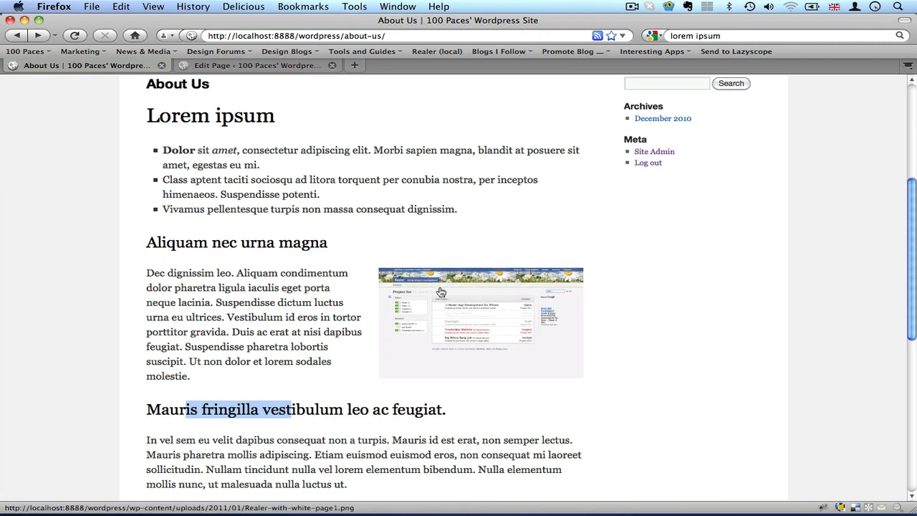
pyautogui.scroll(-8, 610, 330)
pyautogui.scroll(10, 612, 331)
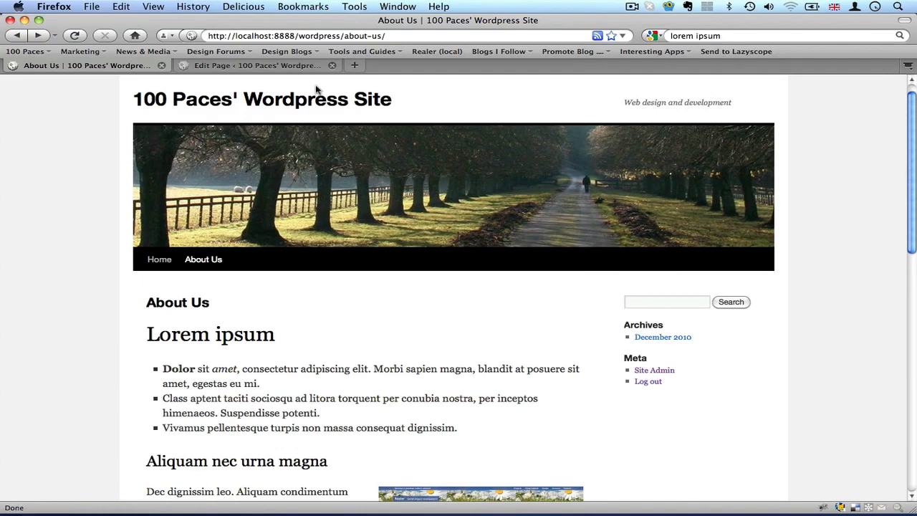
# Return to the WordPress admin and create a new page titled "Contact Us".
pyautogui.click(249, 65)
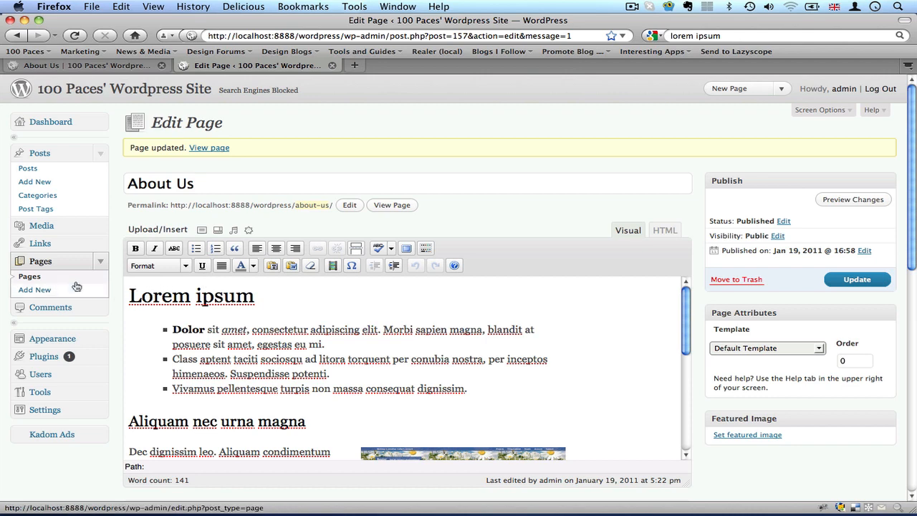
pyautogui.click(31, 278)
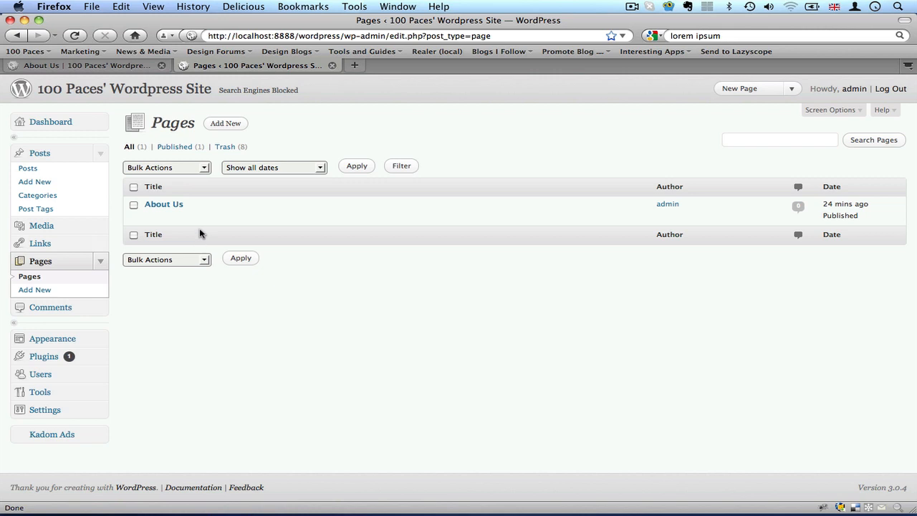
pyautogui.click(227, 124)
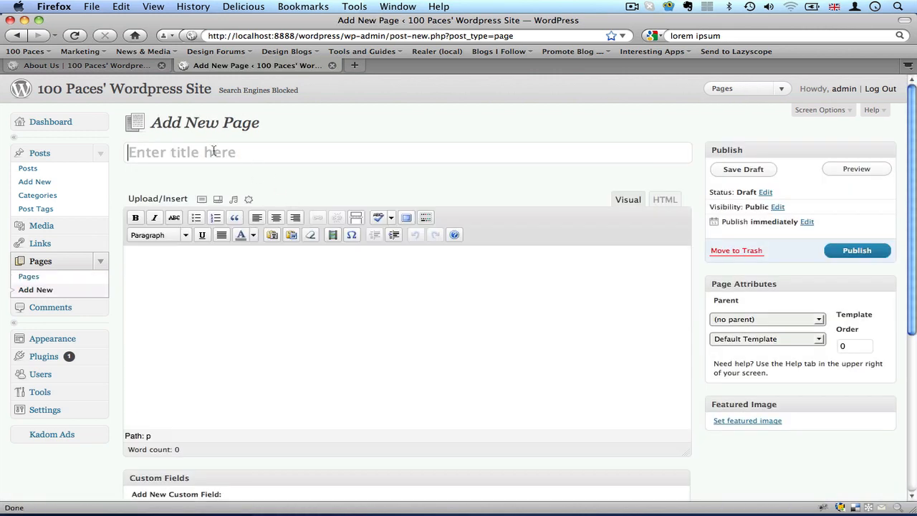
pyautogui.click(239, 154)
pyautogui.write('Conta')
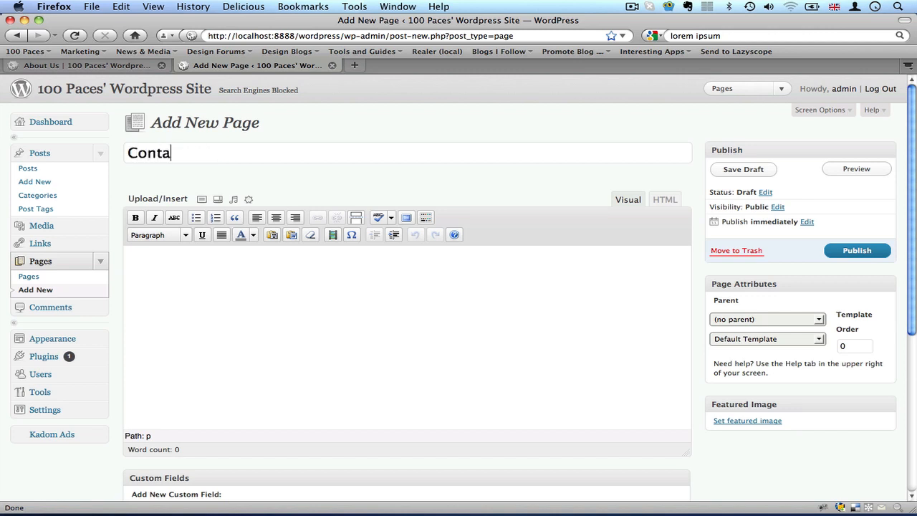
pyautogui.write('ct Us')
# Enter "Telephone" followed by the phone number as the body text of the Contact Us page.
pyautogui.click(190, 324)
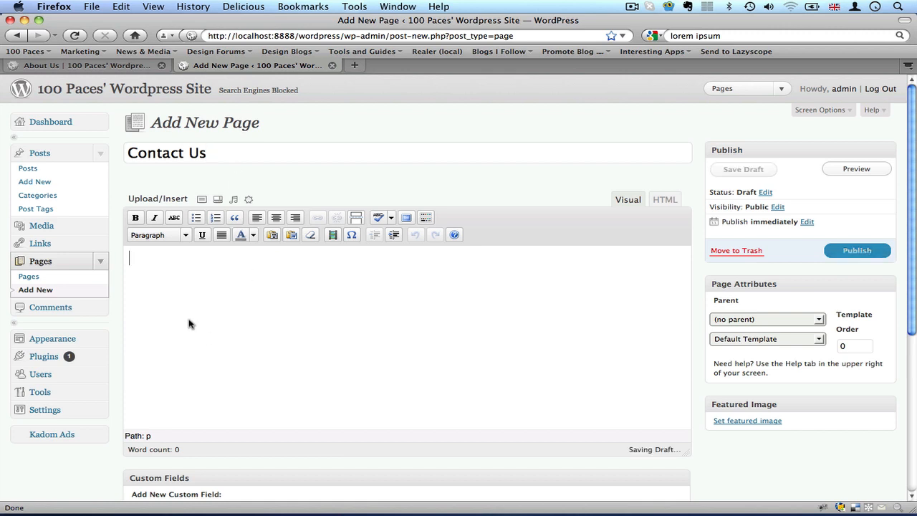
pyautogui.write('Telephone 555 12634')
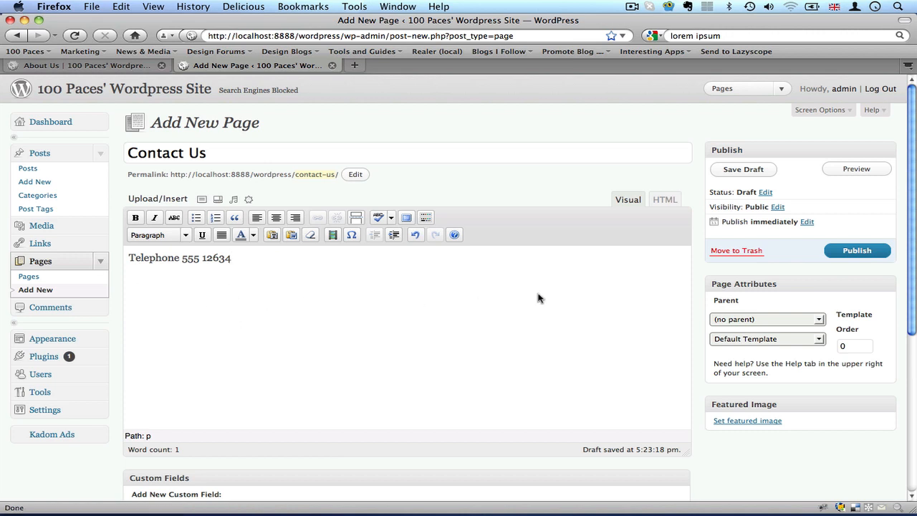
# Change the Contact Us page's publish month to March and schedule the page.
pyautogui.scroll(-1, 695, 315)
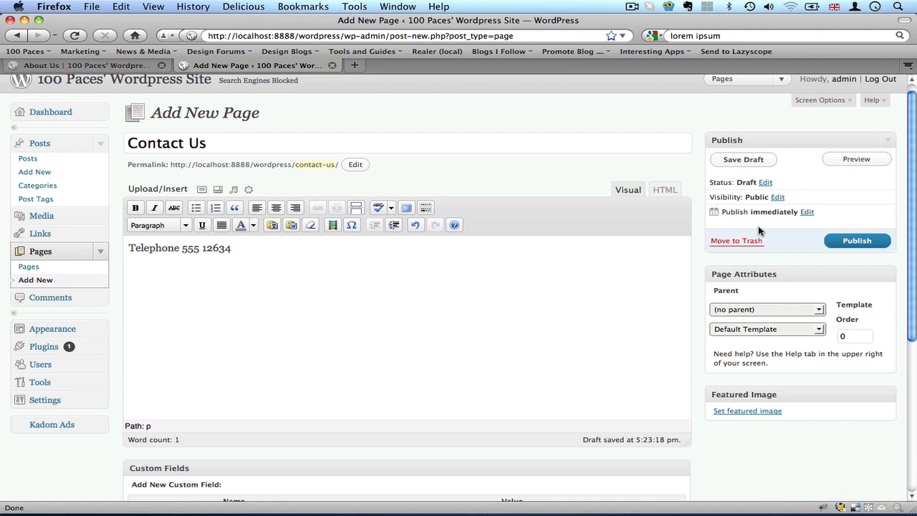
pyautogui.click(807, 213)
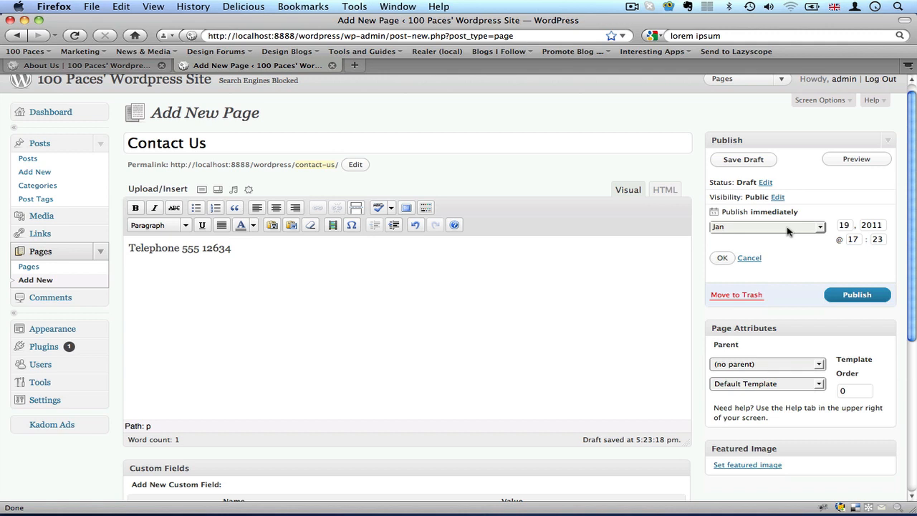
pyautogui.click(788, 227)
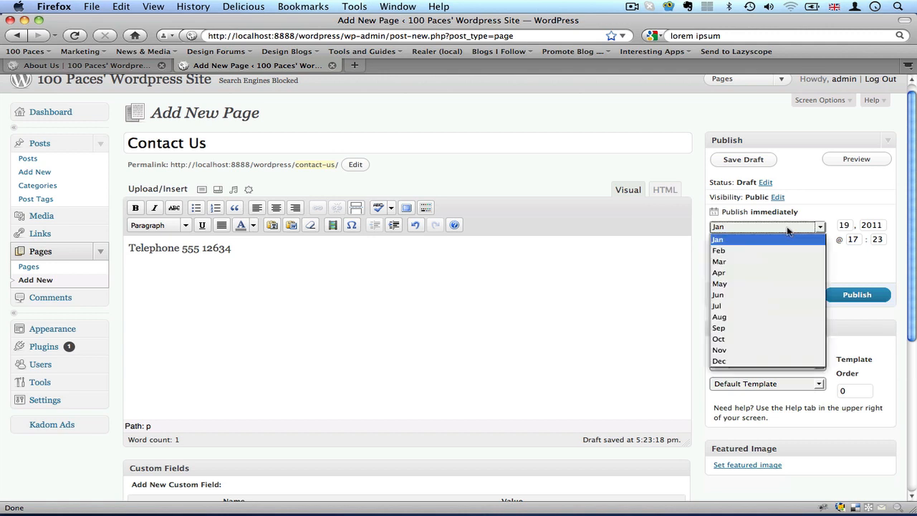
pyautogui.click(721, 262)
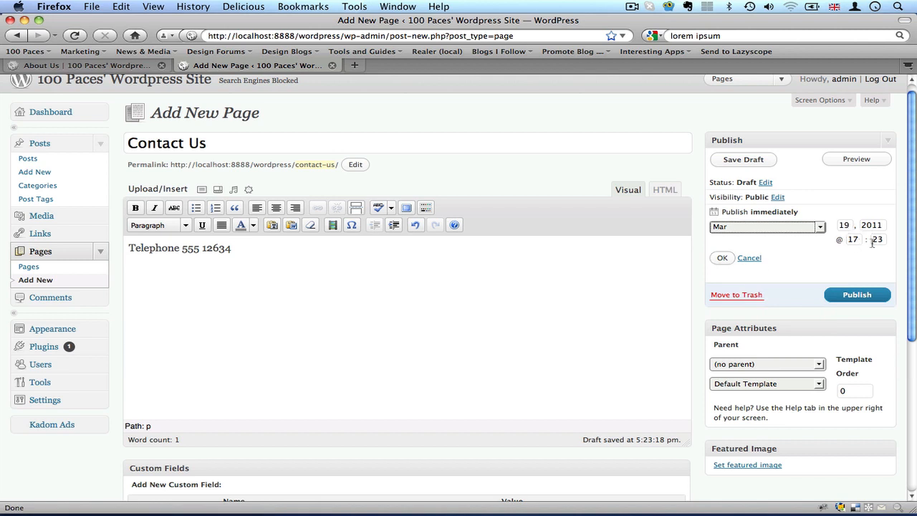
pyautogui.click(722, 259)
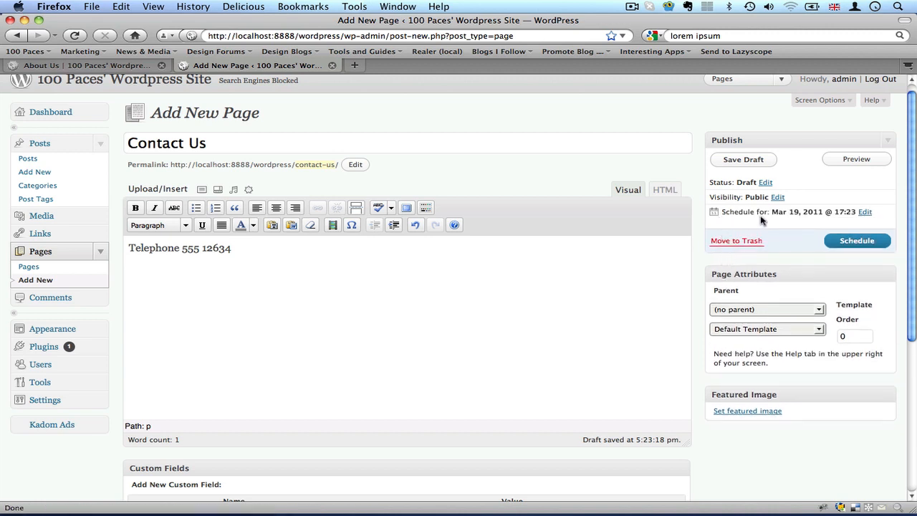
pyautogui.click(858, 242)
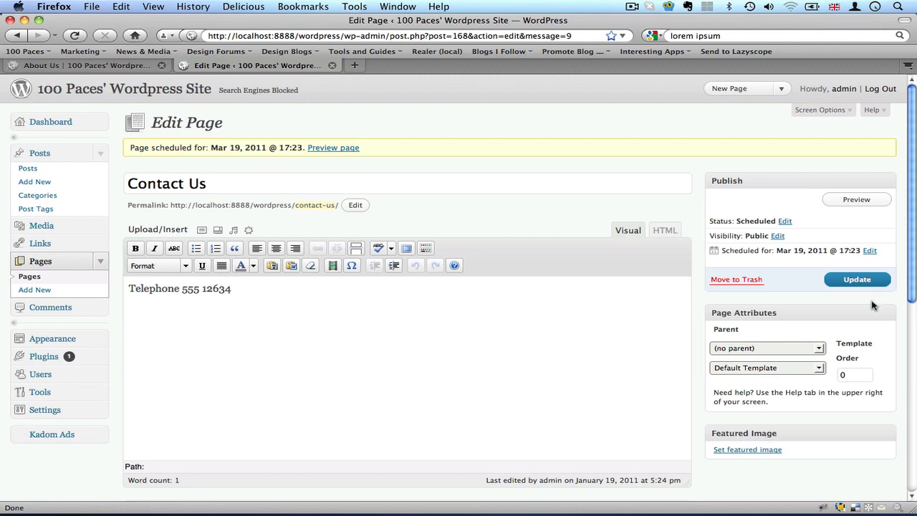
# Check the live site's navigation, and set the Contact Us page's publish month to January and update the page.
pyautogui.click(91, 65)
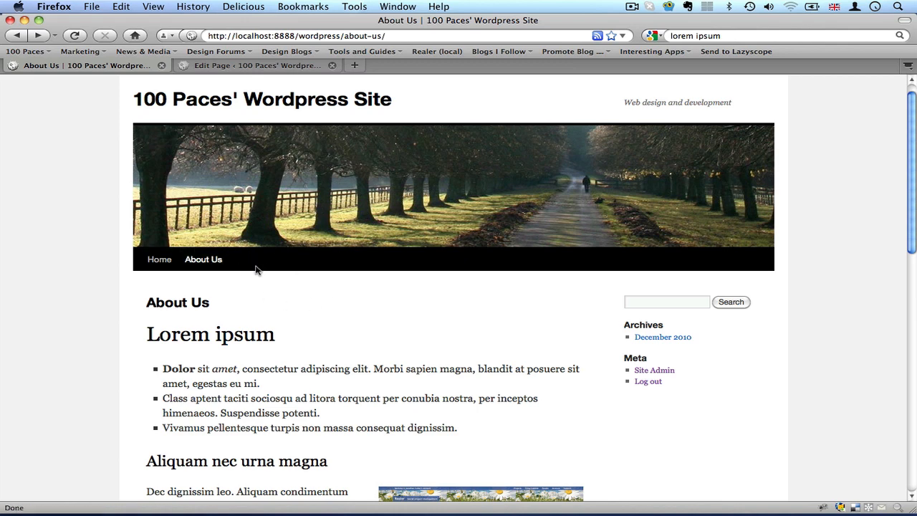
pyautogui.click(228, 66)
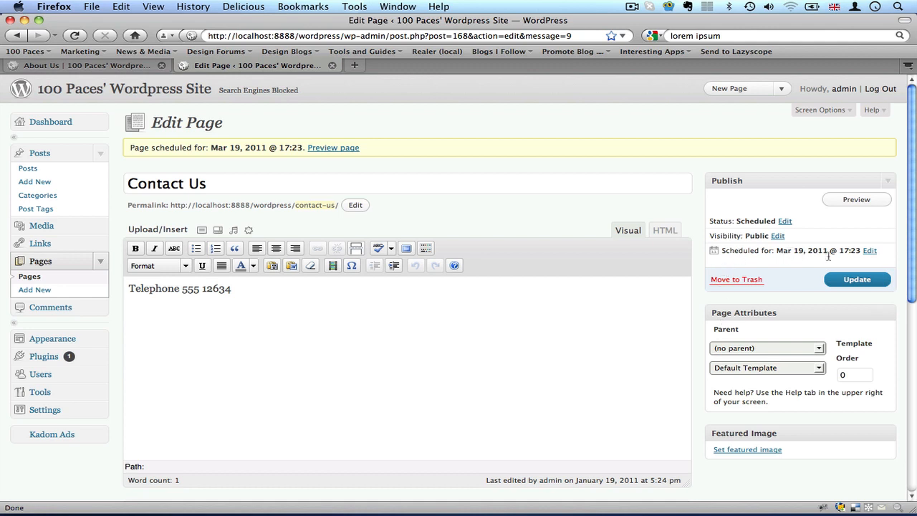
pyautogui.click(869, 251)
pyautogui.click(821, 266)
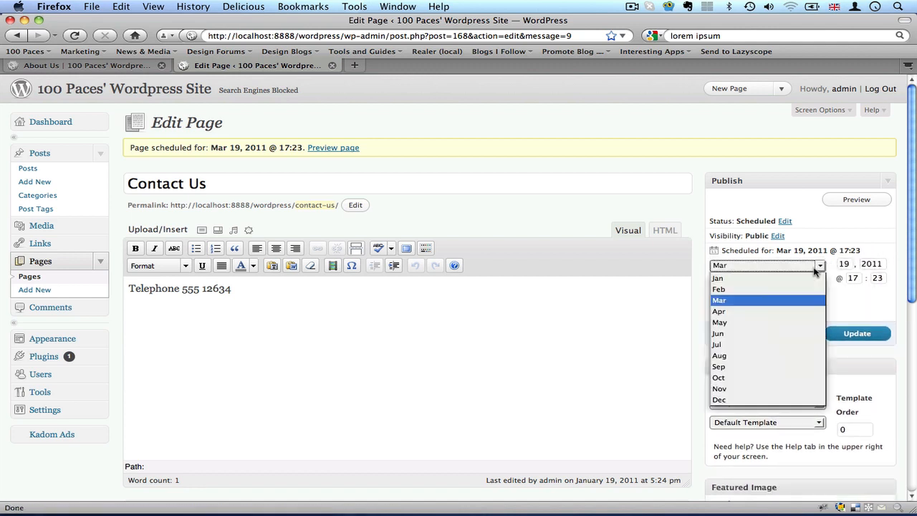
pyautogui.click(784, 279)
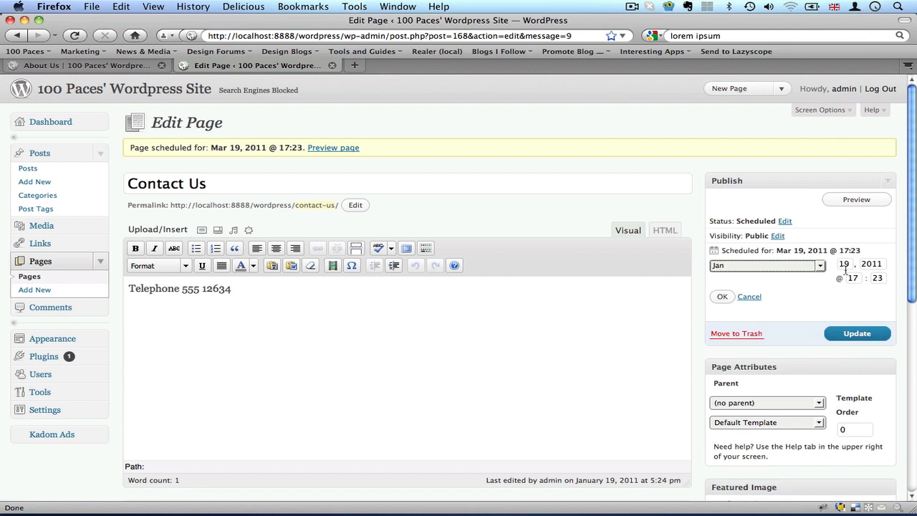
pyautogui.click(864, 335)
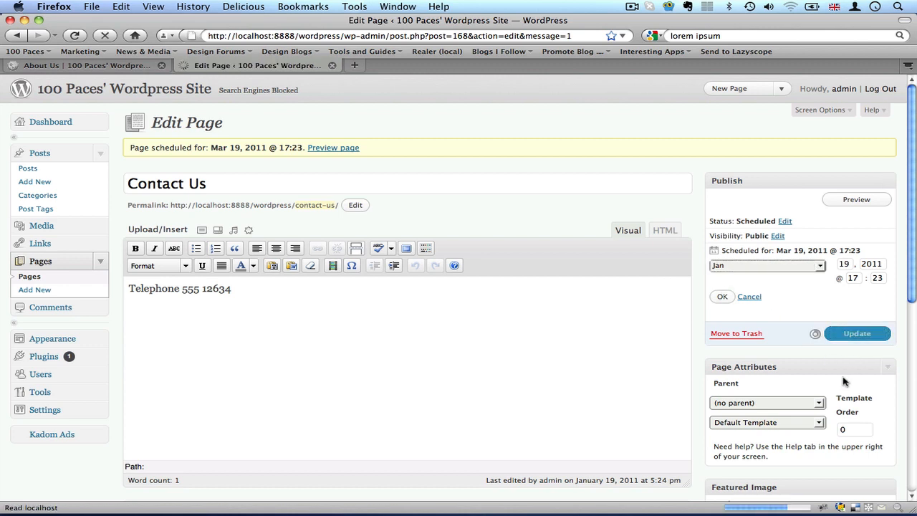
pyautogui.click(857, 279)
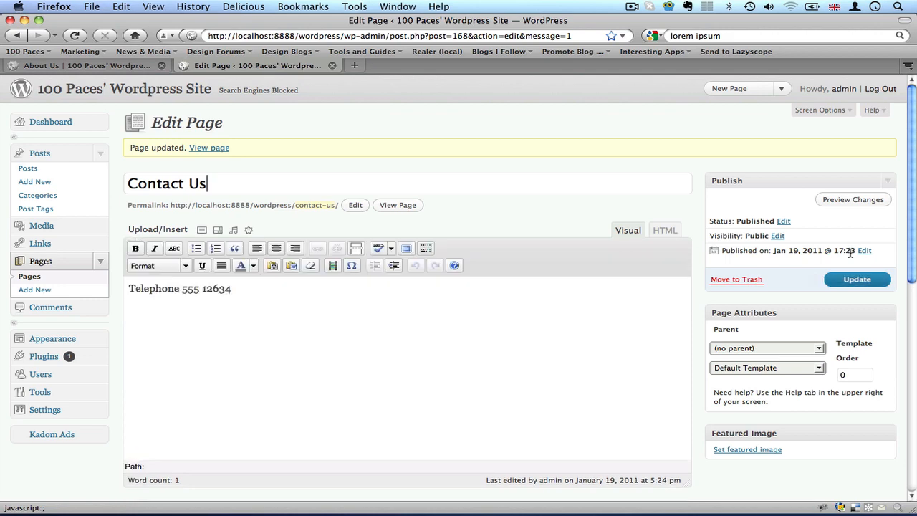
# Reload the live site and view the Contact Us page from its navigation.
pyautogui.click(874, 6)
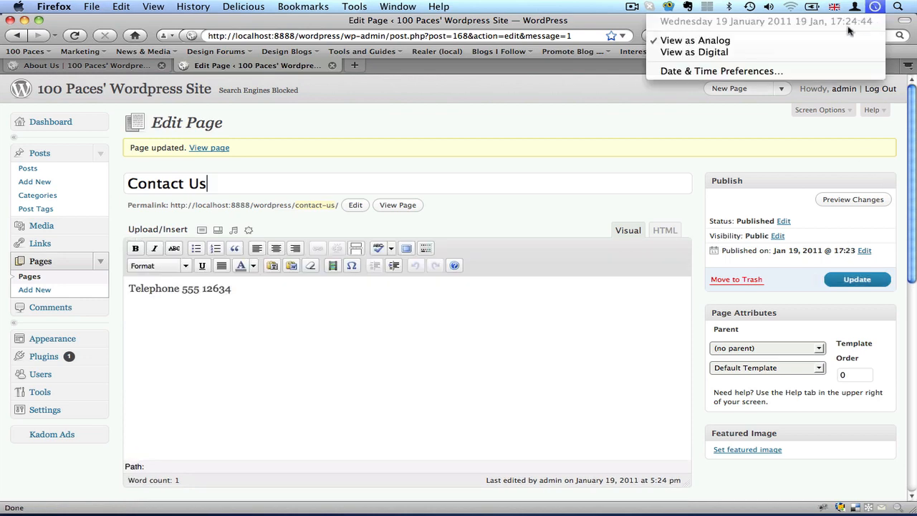
pyautogui.click(72, 65)
pyautogui.click(77, 36)
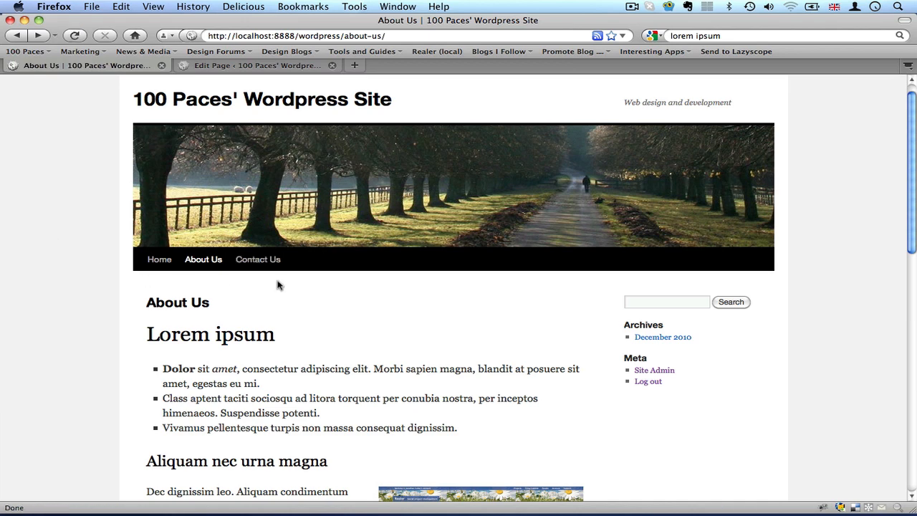
pyautogui.click(248, 263)
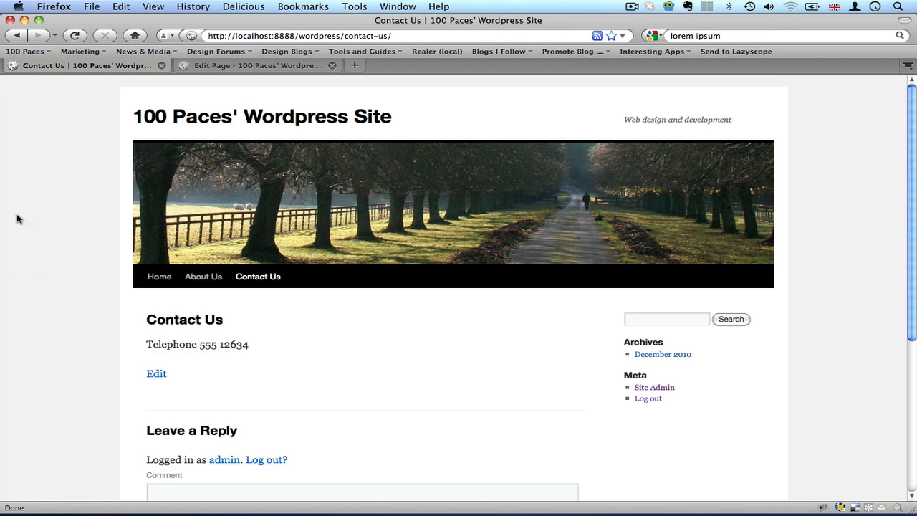
# Return to the WordPress admin, list all pages, and compare their order with the live site's navigation.
pyautogui.click(240, 65)
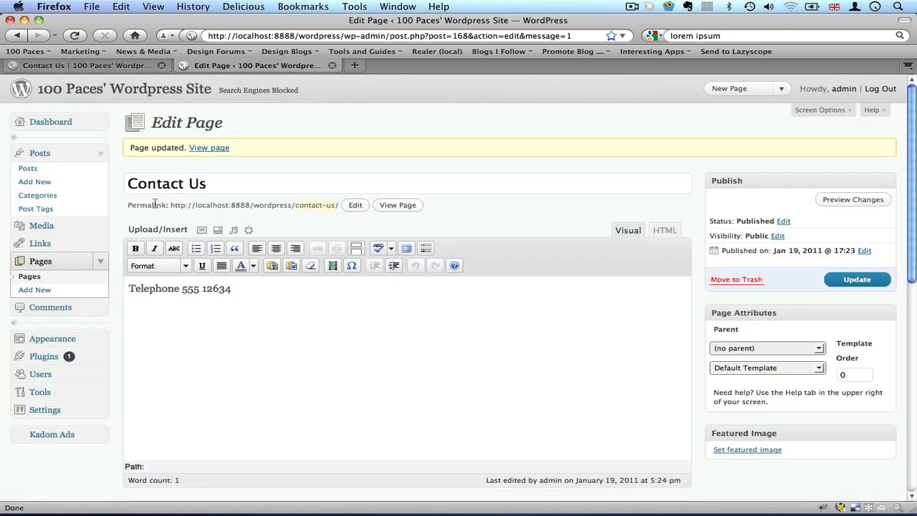
pyautogui.moveTo(128, 184); pyautogui.dragTo(290, 191)
pyautogui.click(278, 184)
pyautogui.click(29, 277)
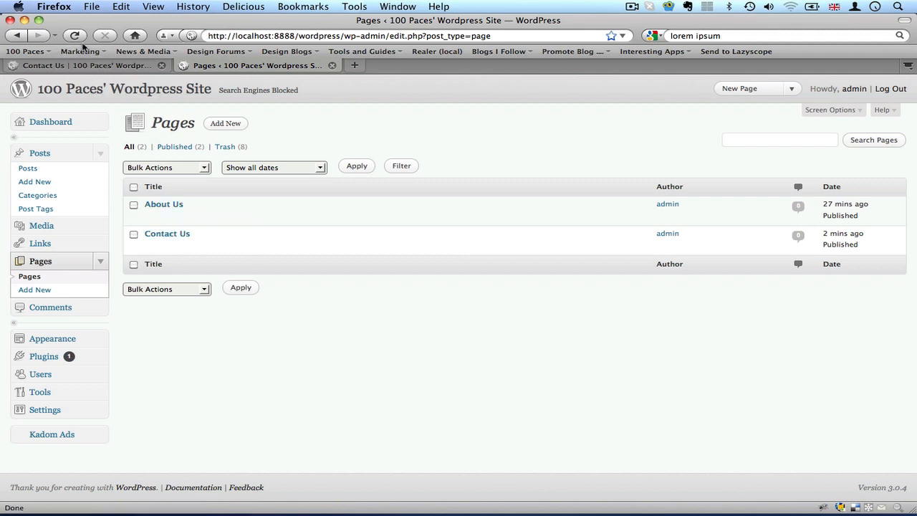
pyautogui.click(82, 65)
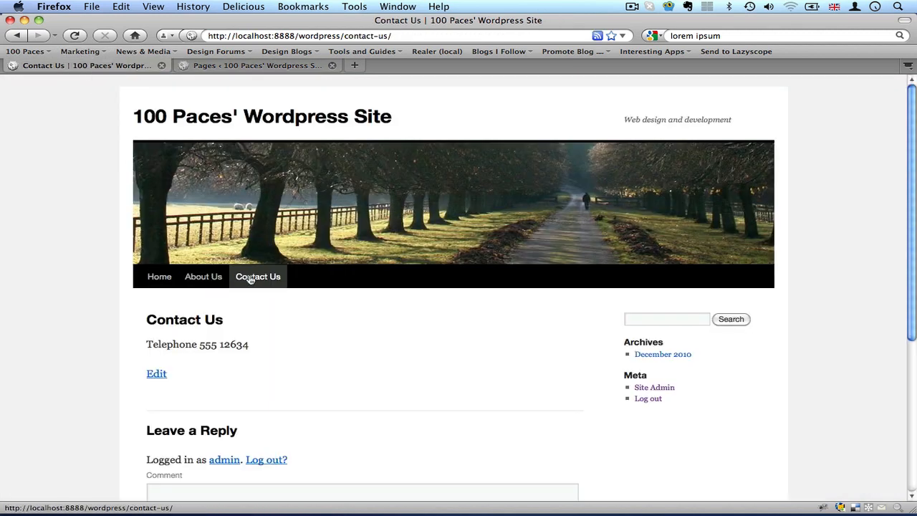
pyautogui.click(211, 66)
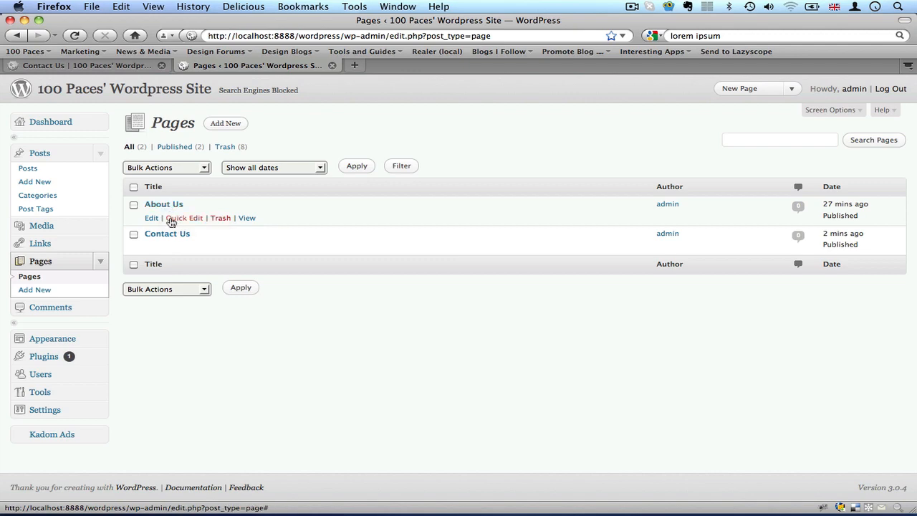
pyautogui.click(98, 67)
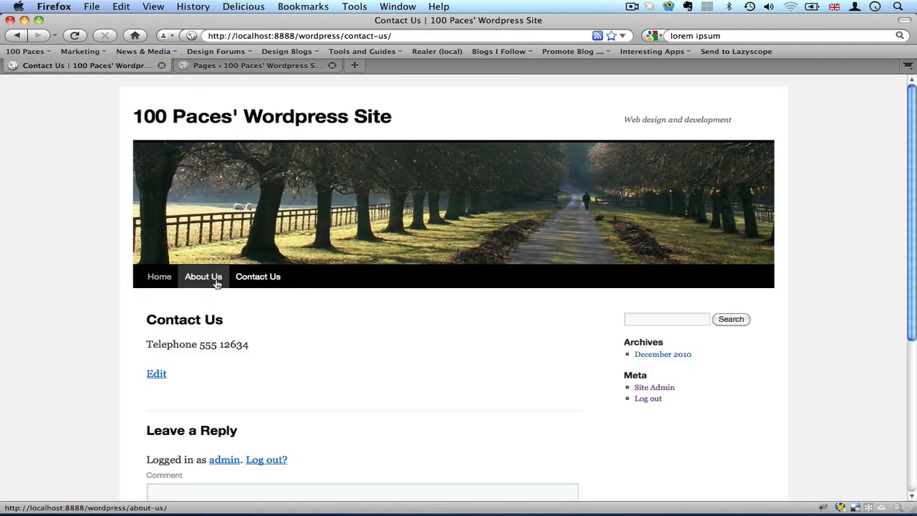
pyautogui.click(241, 68)
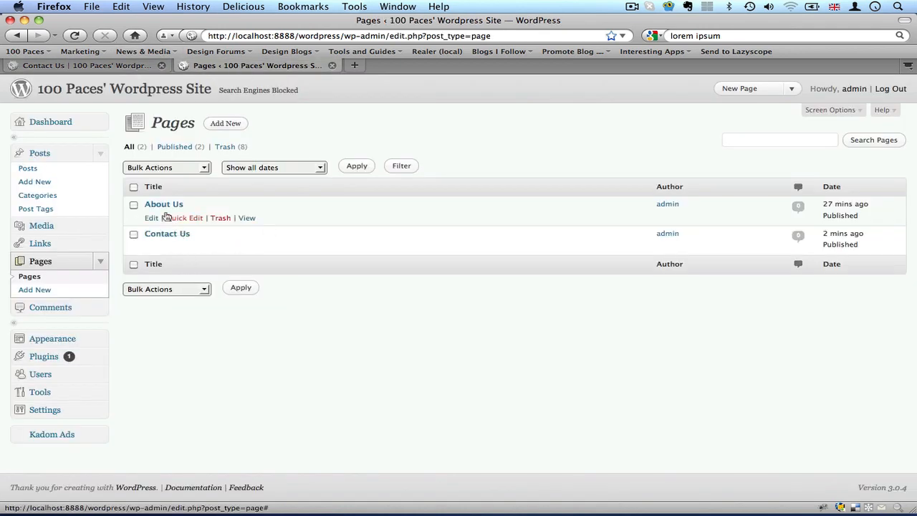
# Open the About Us page for editing, set its page order to 10, and update it.
pyautogui.click(164, 206)
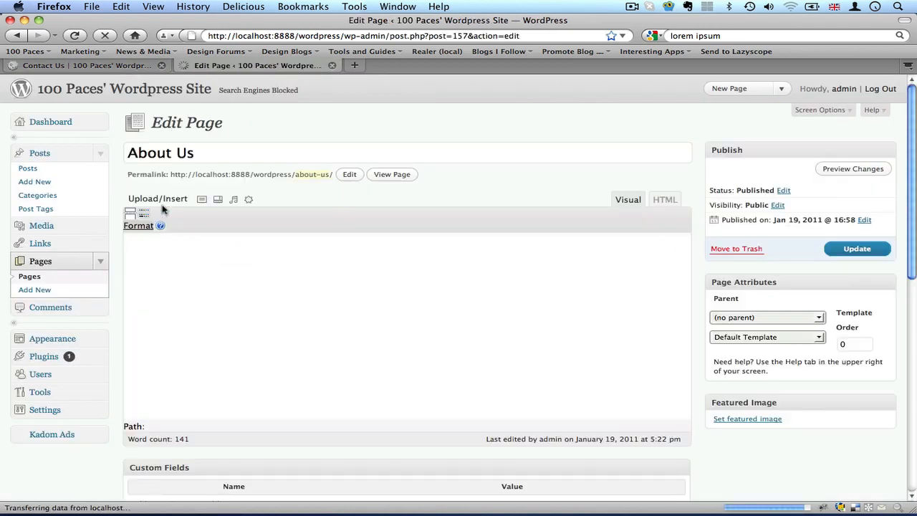
pyautogui.scroll(-3, 704, 353)
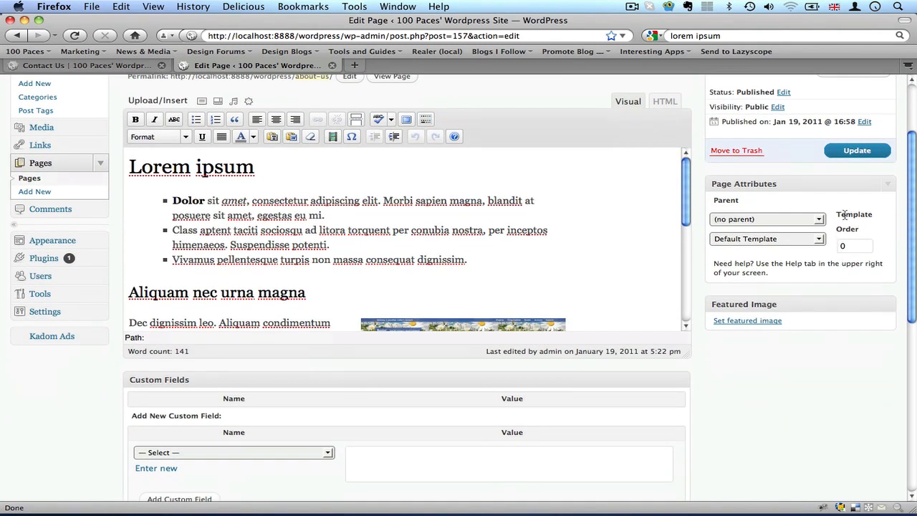
pyautogui.doubleClick(853, 248)
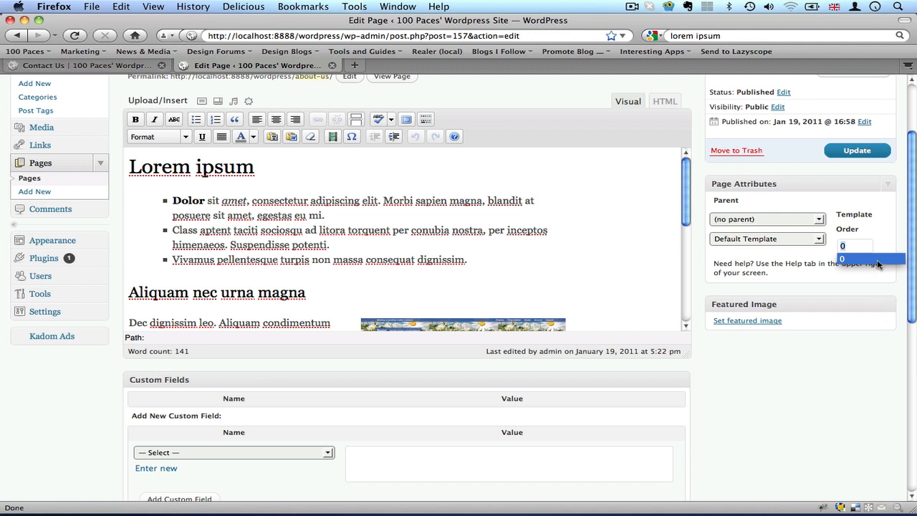
pyautogui.click(860, 247)
pyautogui.moveTo(860, 247); pyautogui.dragTo(832, 247)
pyautogui.write('10')
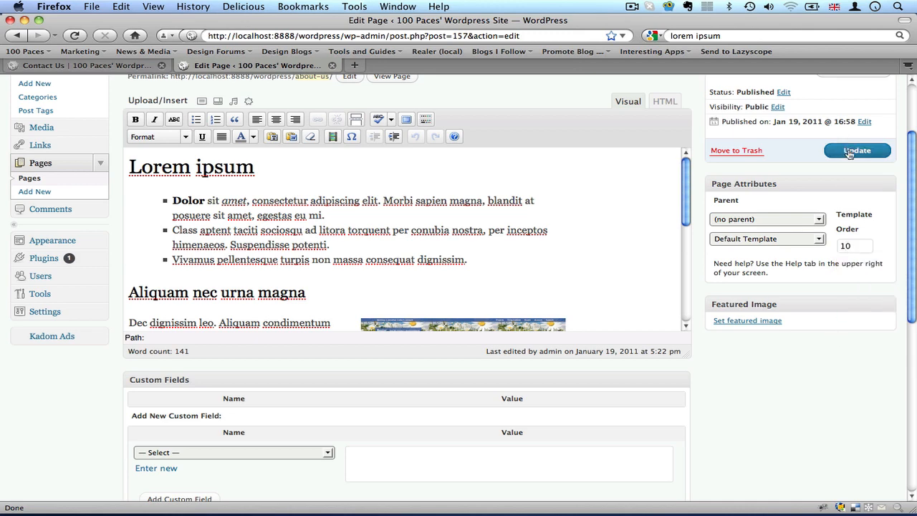
pyautogui.click(850, 152)
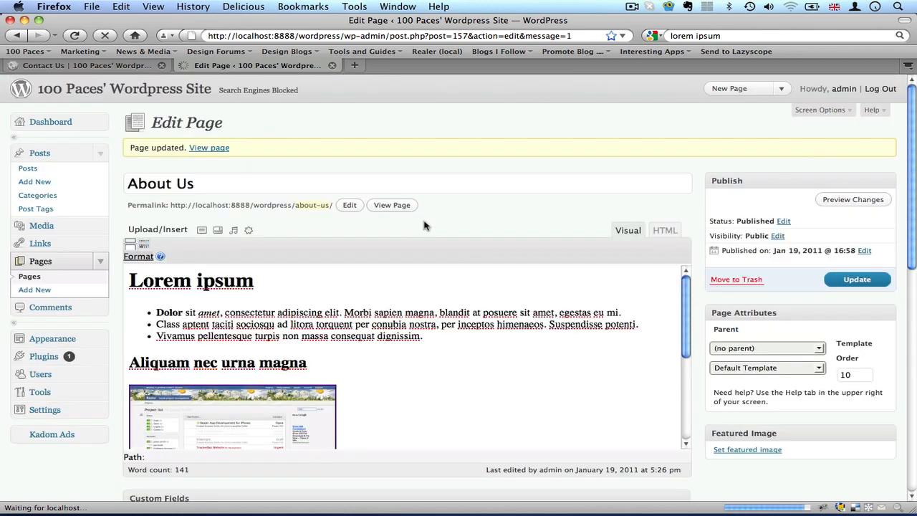
# Open the Contact Us page for editing from the pages list, set its page order to 5, and update it.
pyautogui.click(134, 66)
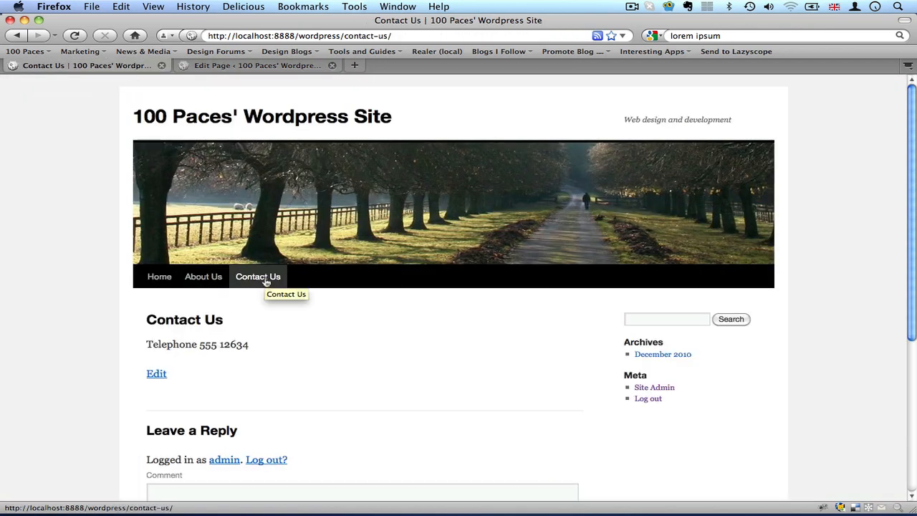
pyautogui.click(238, 65)
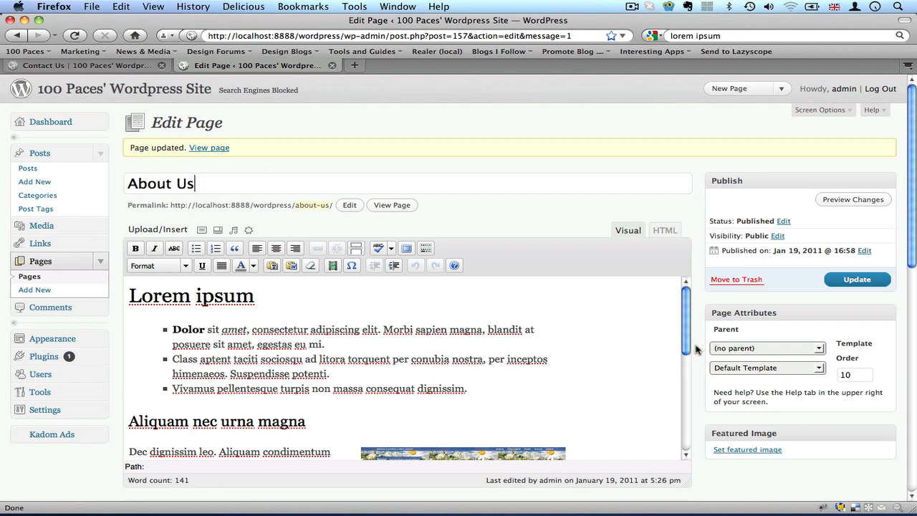
pyautogui.click(29, 277)
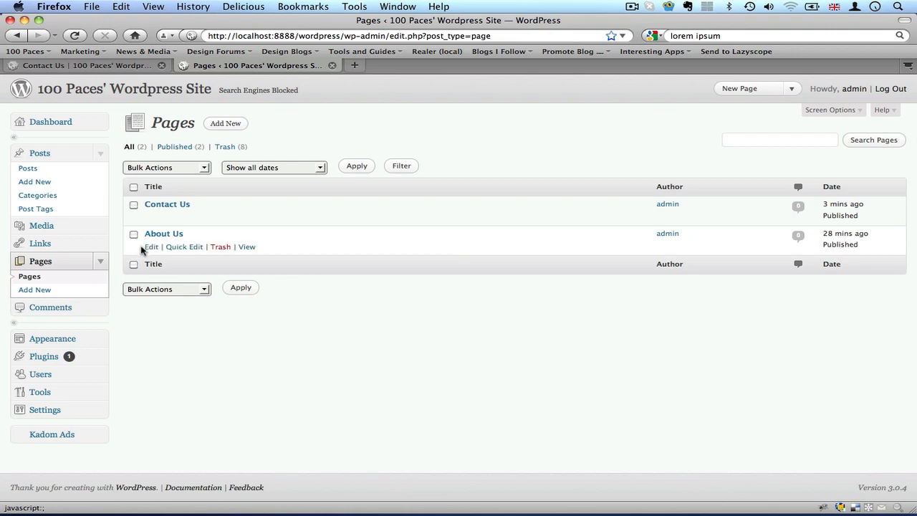
pyautogui.click(152, 219)
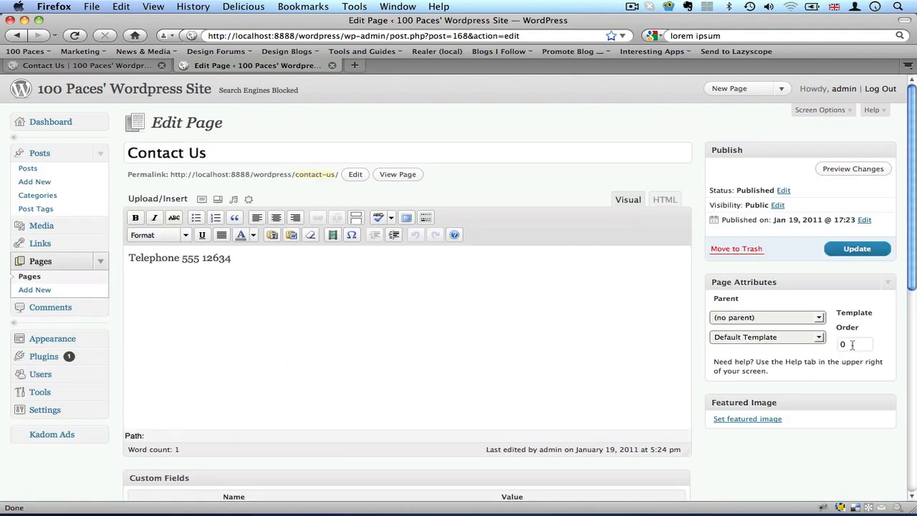
pyautogui.doubleClick(851, 344)
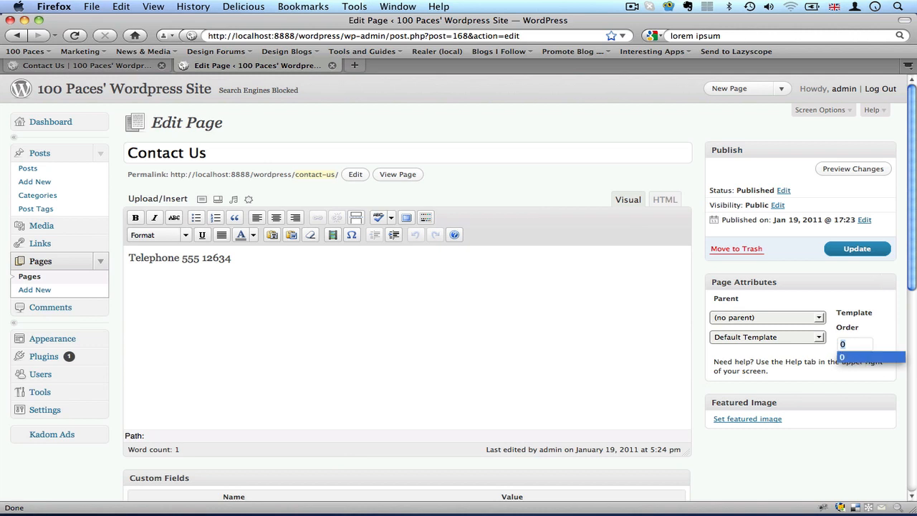
pyautogui.write('5')
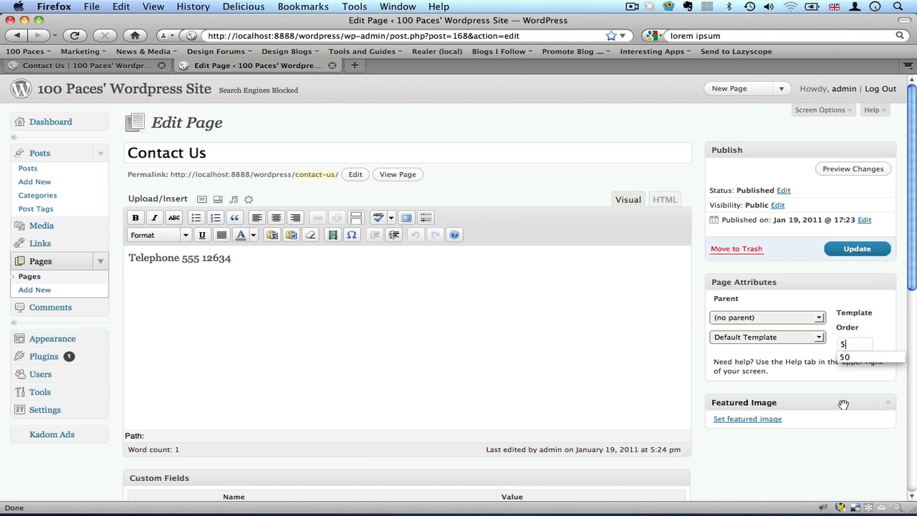
pyautogui.click(703, 266)
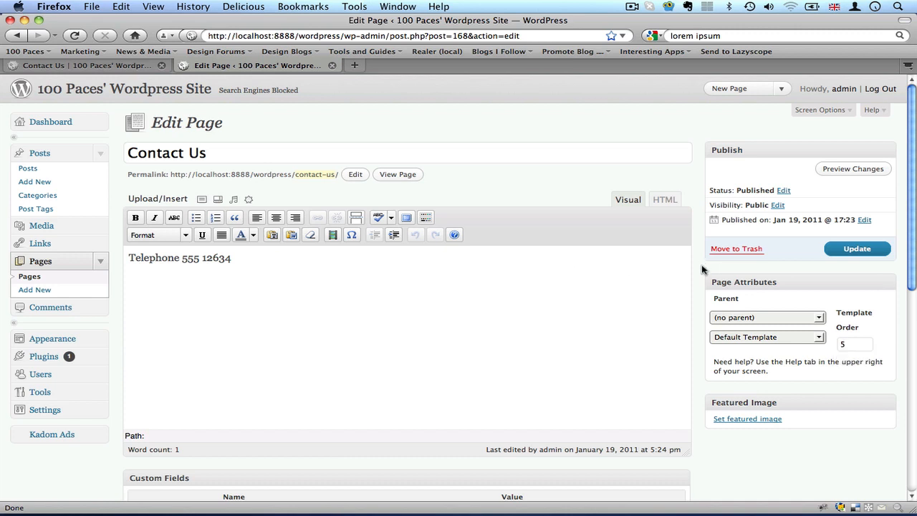
pyautogui.click(857, 248)
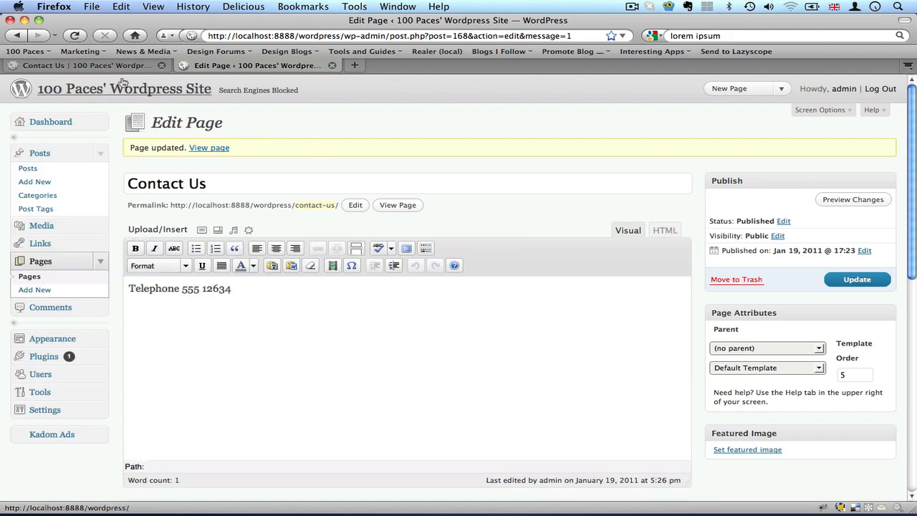
# Reload the live site to check the navigation order, and view the Home page with its Hello world post.
pyautogui.click(91, 66)
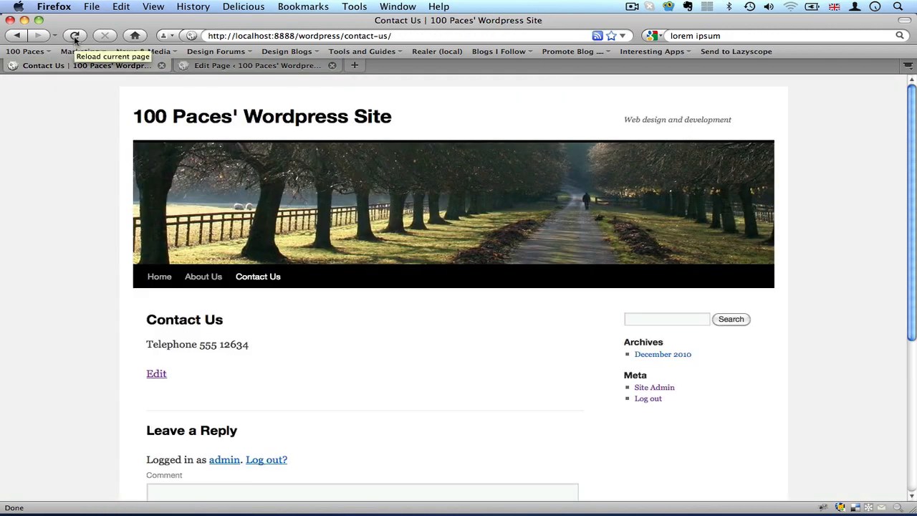
pyautogui.click(74, 35)
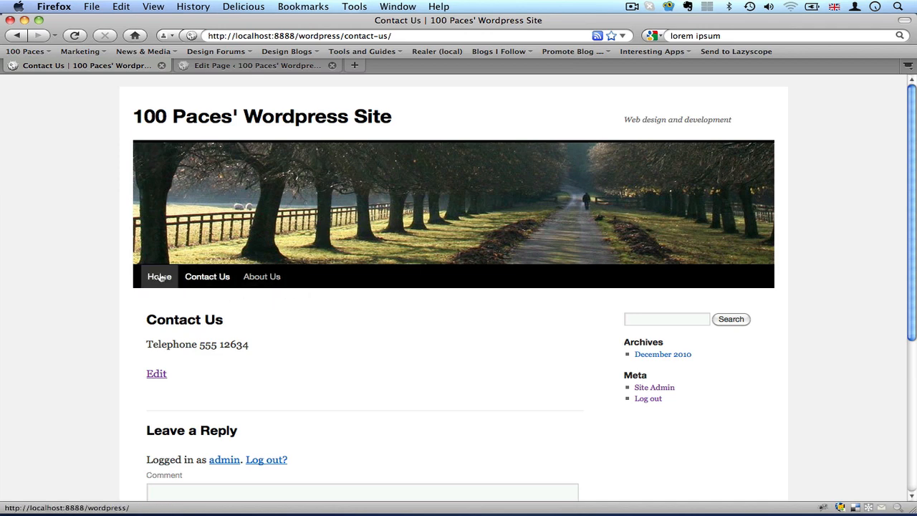
pyautogui.scroll(-1, 77, 337)
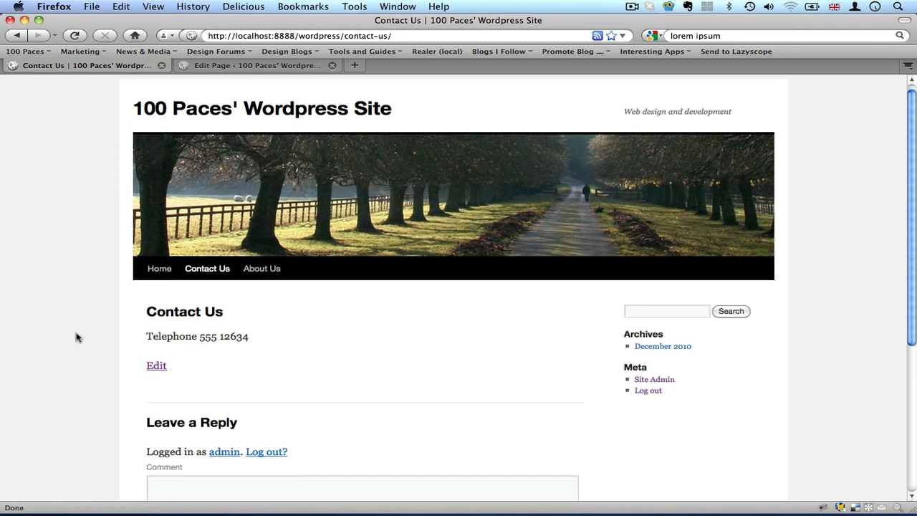
pyautogui.scroll(-3, 77, 337)
pyautogui.click(159, 250)
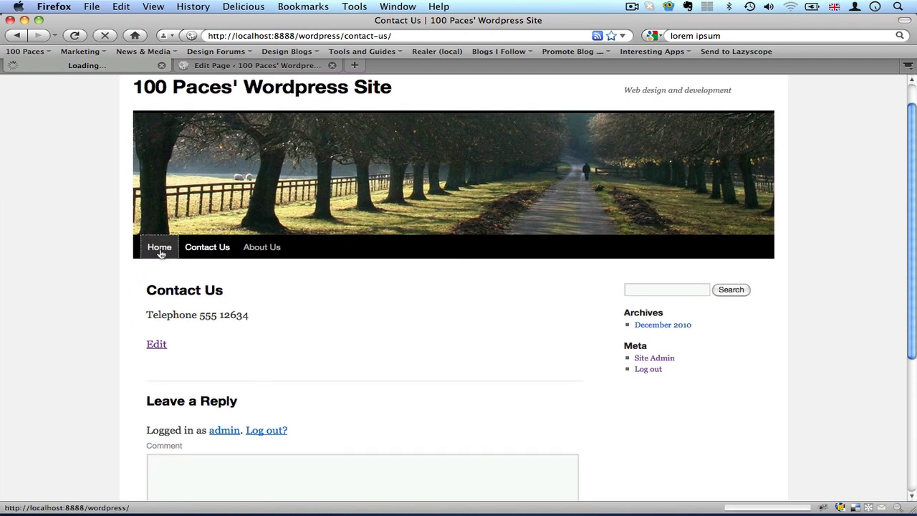
pyautogui.scroll(-3, 84, 334)
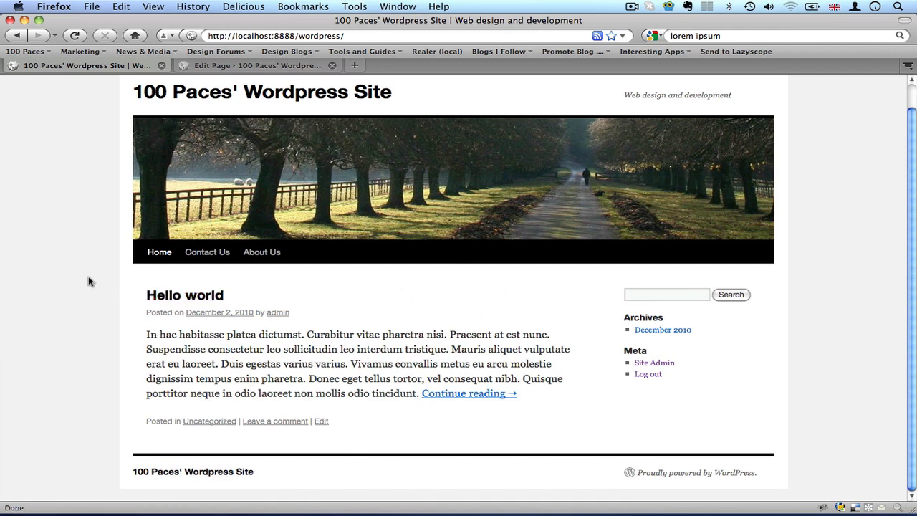
pyautogui.scroll(1, 88, 281)
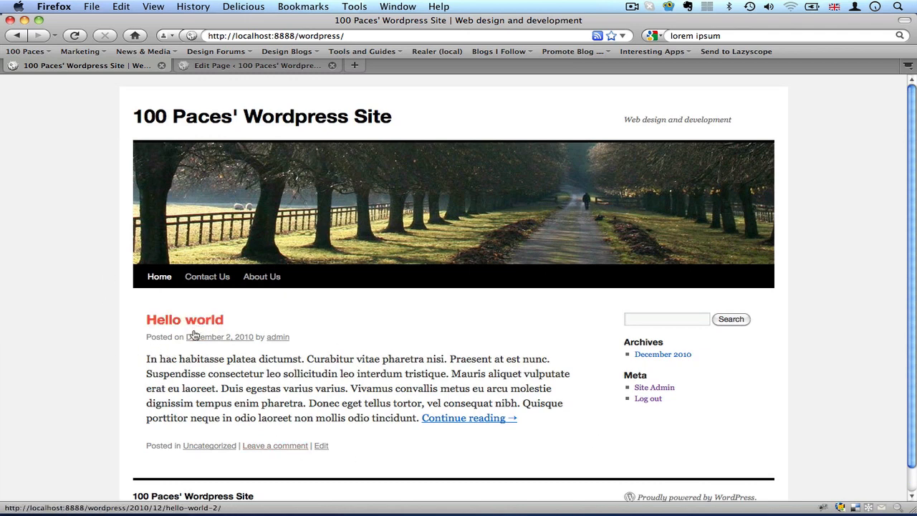
# Return to the WordPress admin and show the list of all pages.
pyautogui.click(213, 70)
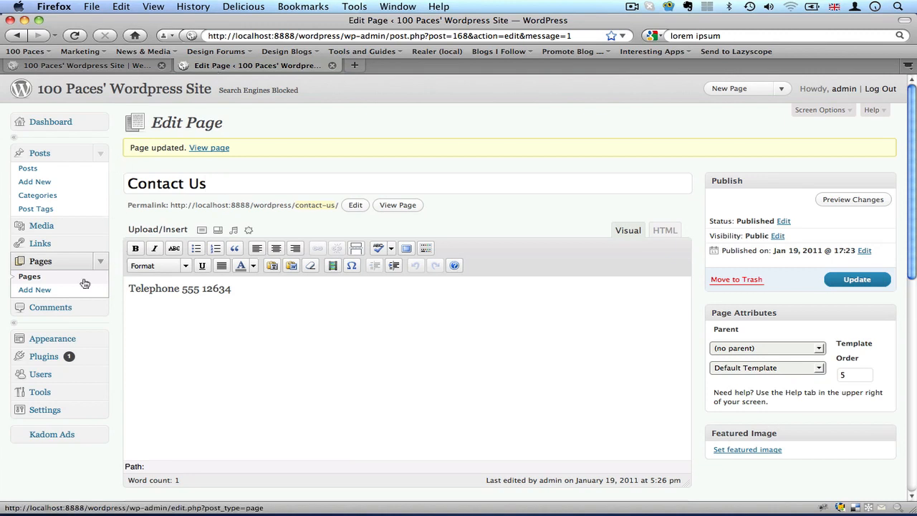
pyautogui.click(27, 278)
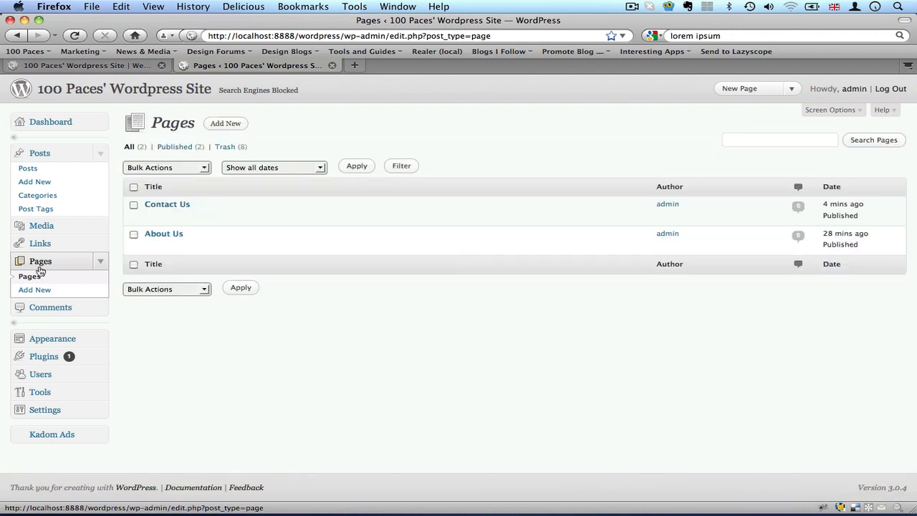